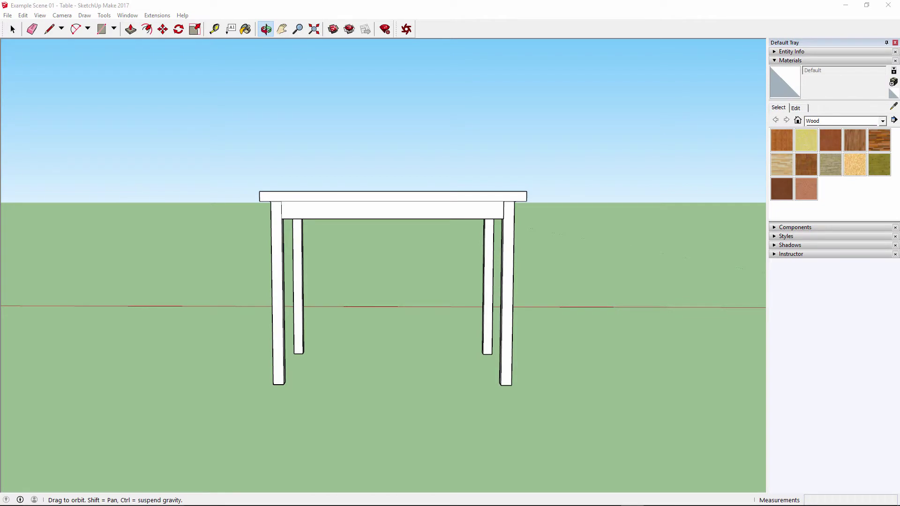
- Look through the Default View render target's camera and scene parameters in the Octane Render window
drag(403, 262, 395, 293)
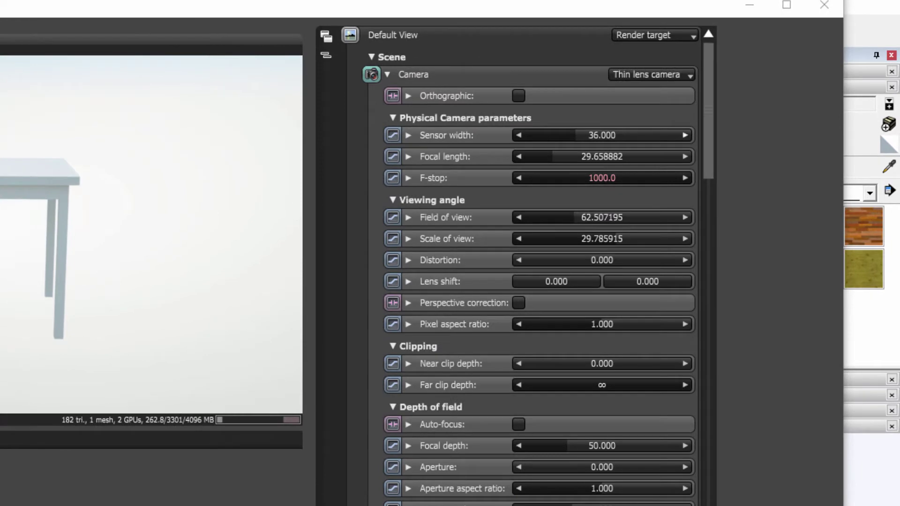
drag(708, 134, 708, 194)
scroll(539, 263, down, 14)
scroll(539, 263, down, 8)
scroll(727, 281, down, 10)
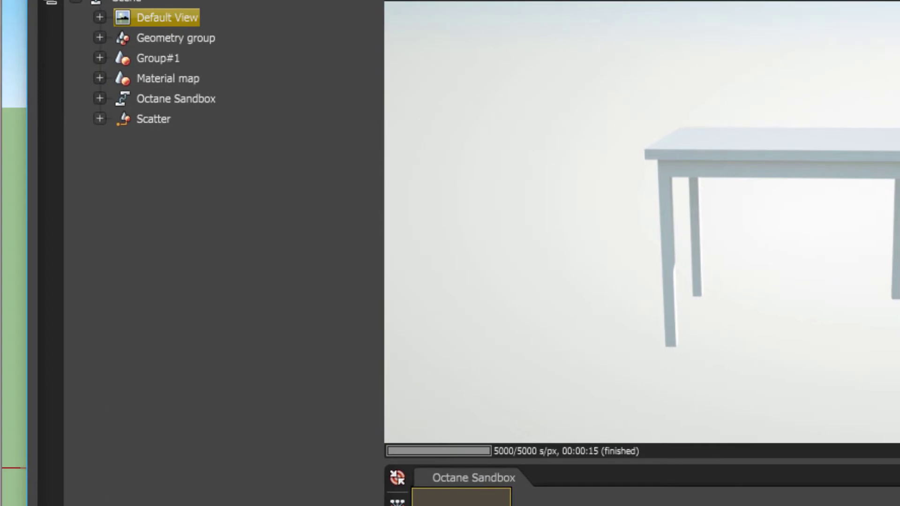
- Expand the Default View node down to its camera and adjust the camera's sensor width
click(99, 17)
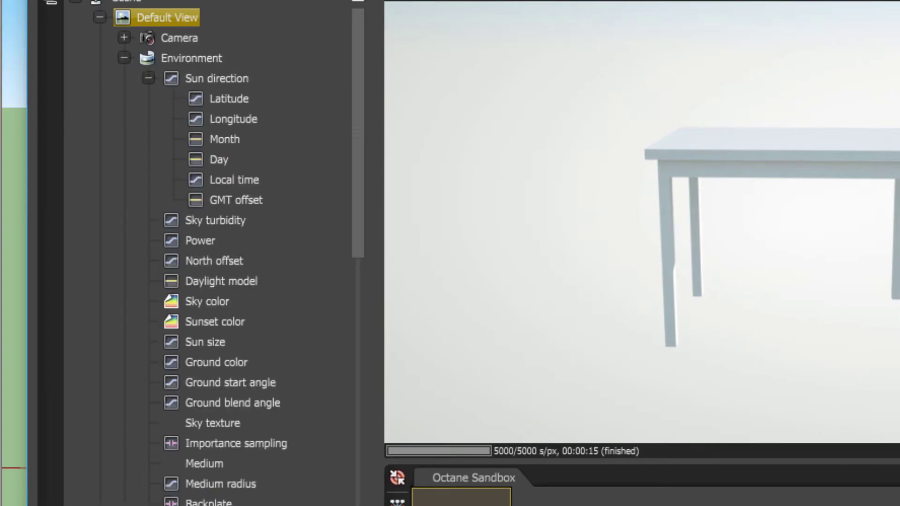
click(123, 37)
click(179, 38)
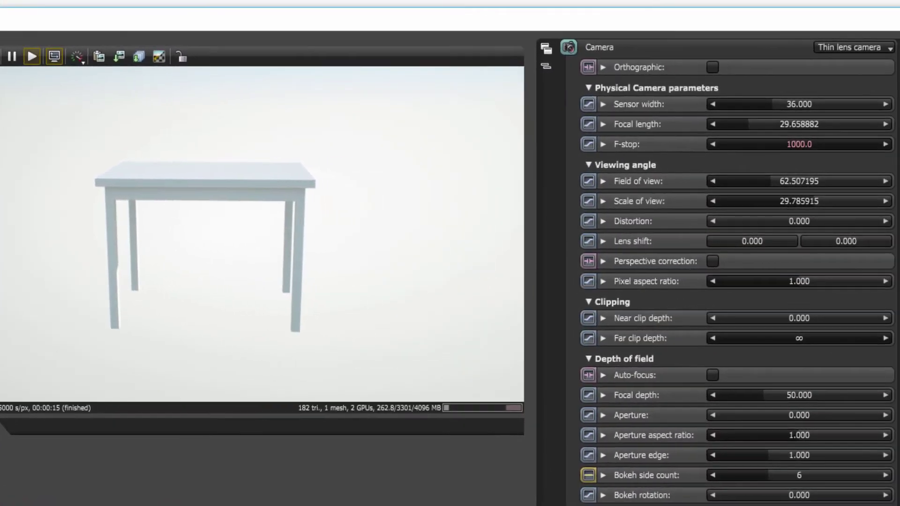
click(791, 60)
click(712, 68)
drag(799, 104, 774, 104)
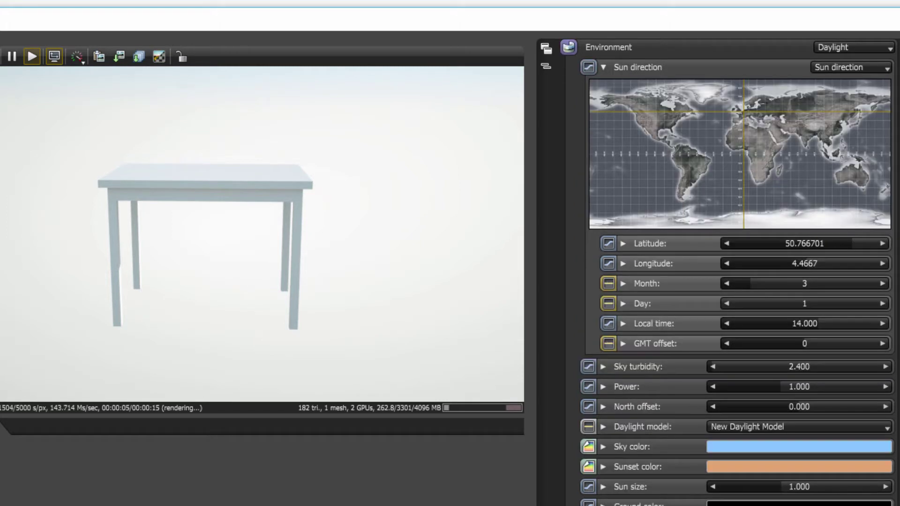
- Move the daylight environment's sun location southeast on the world map
drag(743, 111, 774, 136)
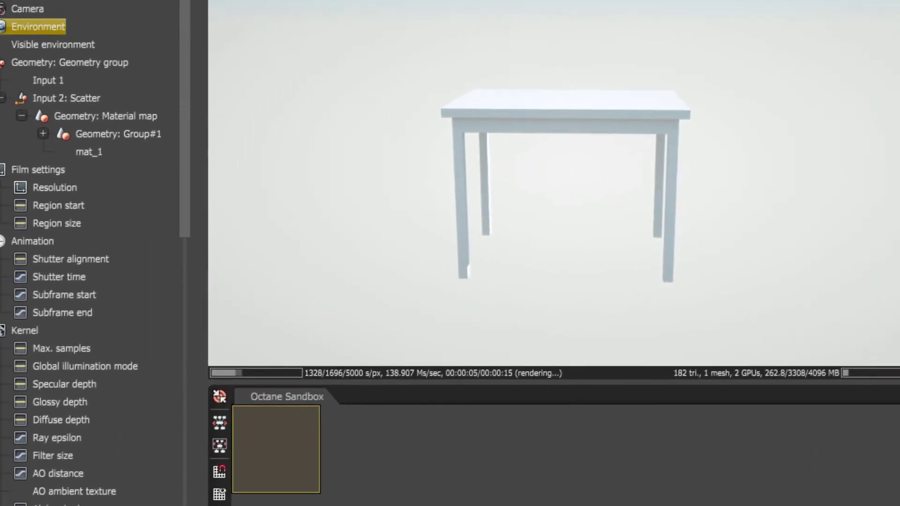
- Select mat_1 under the geometry group's material map and set its material type to Portal
click(160, 103)
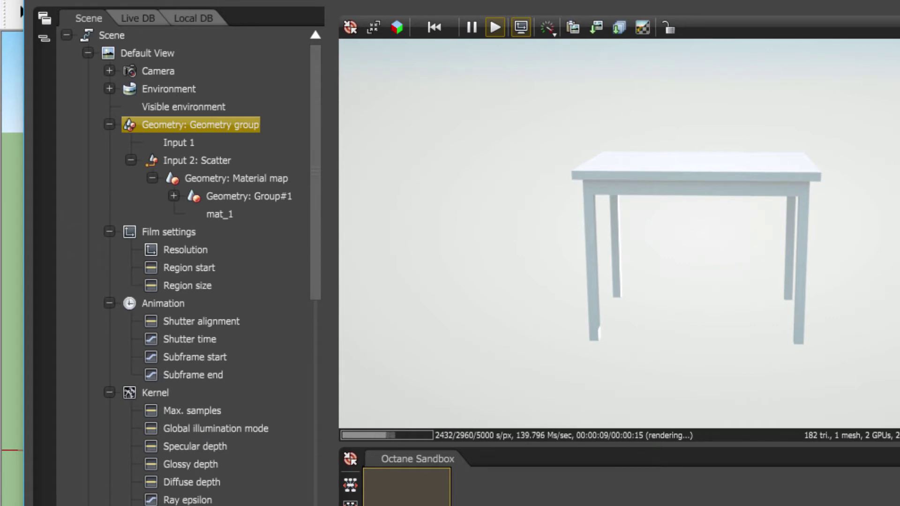
click(240, 197)
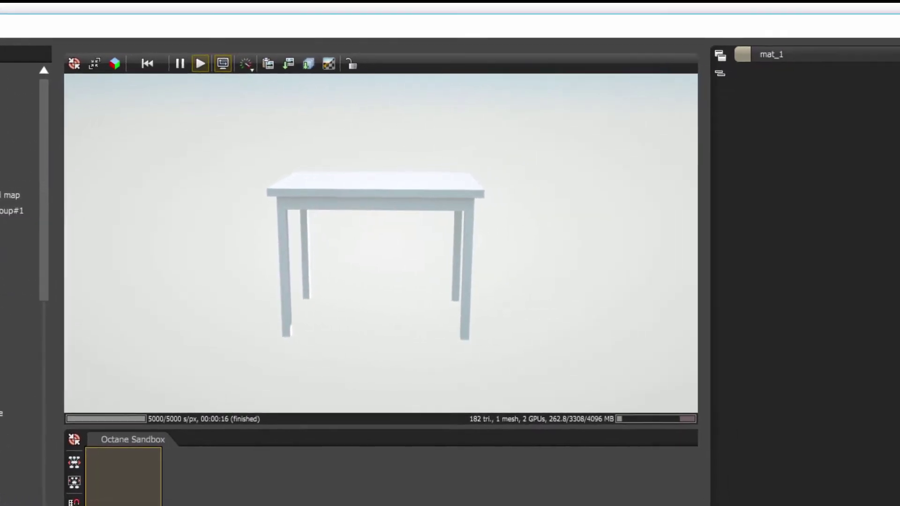
click(854, 74)
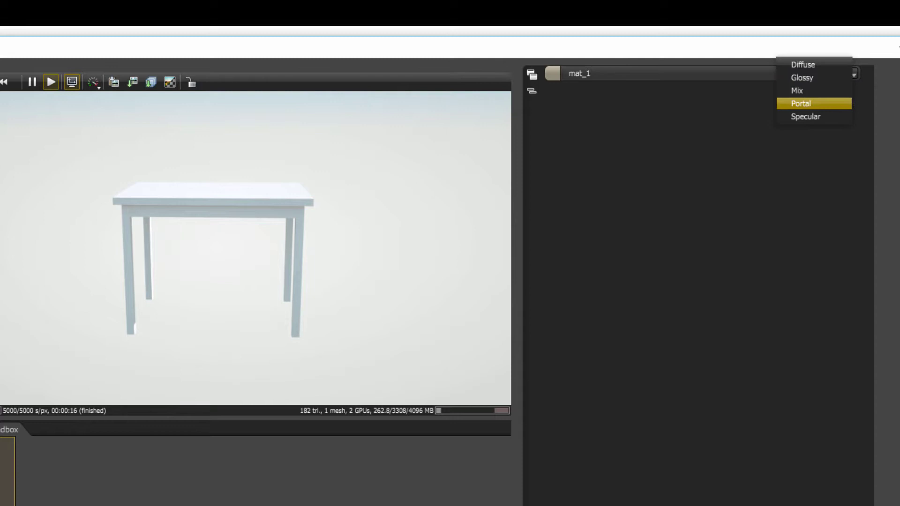
click(800, 103)
- Switch the mat_1 material type to Specular and from there to Glossy
click(805, 74)
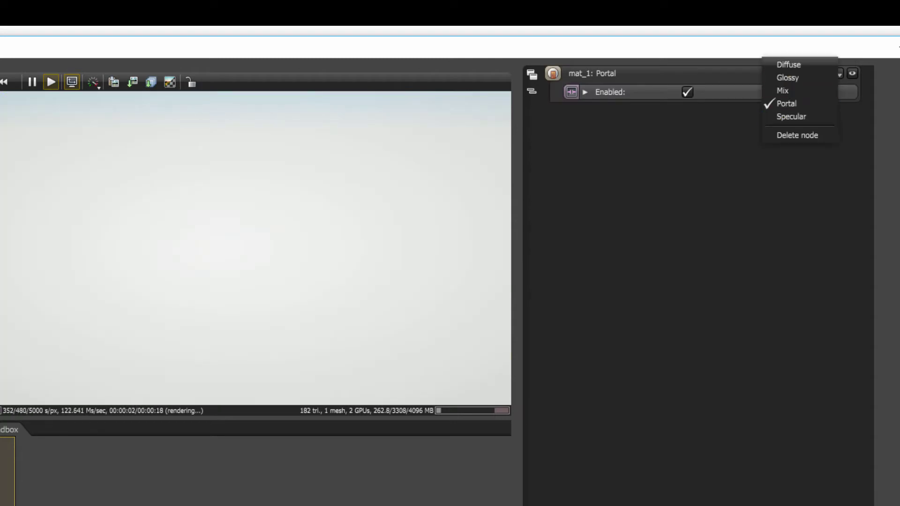
click(800, 116)
key(alt+Down)
key(Up)
key(Up)
key(Up)
key(Down)
key(Up)
key(Return)
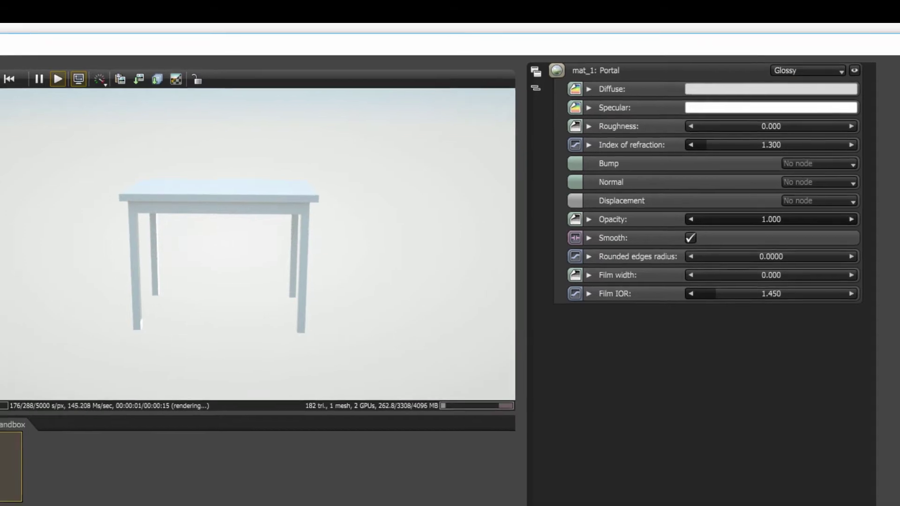
- Change the mat_1 material type to Diffuse
key(alt+Down)
key(Up)
key(Down)
key(Up)
key(Return)
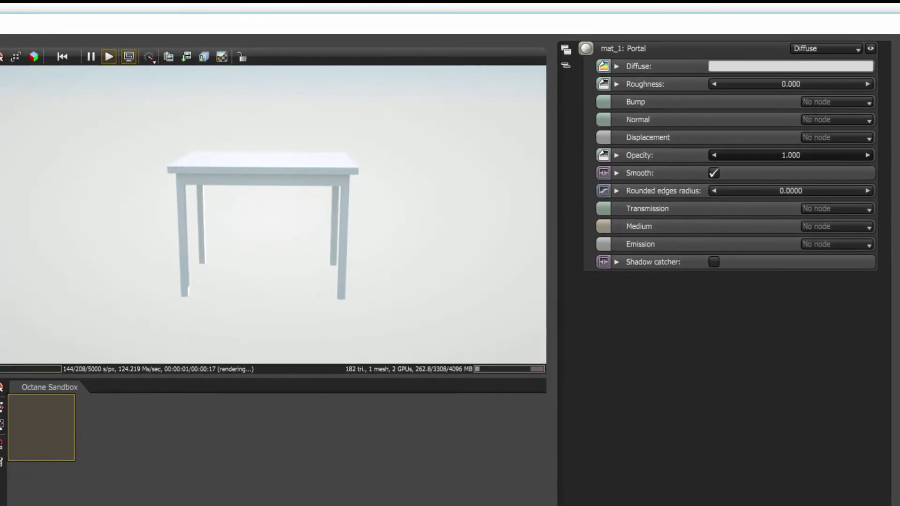
- Delete the material node assigned to mat_1
key(alt+Down)
key(Down)
key(Down)
key(Down)
key(Down)
key(Down)
key(Return)
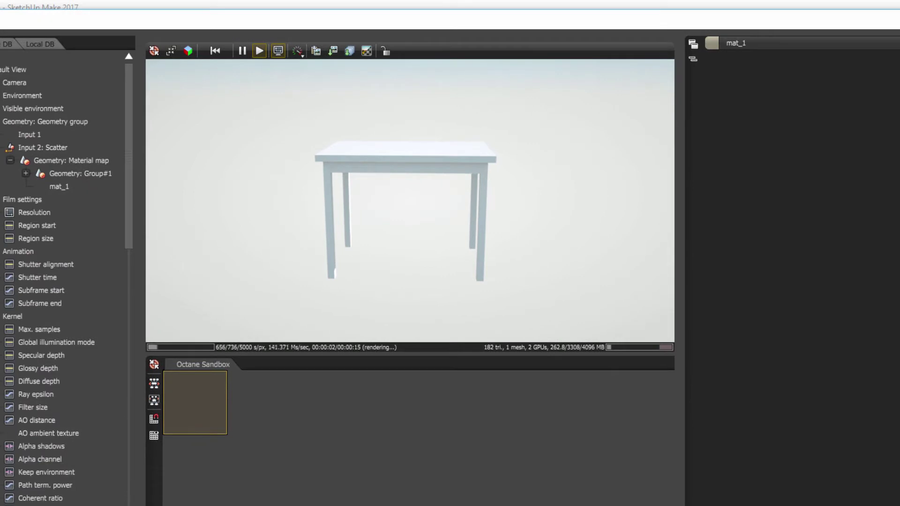
- Set the film's region start to X 285 and Y 141, and reduce the region size to a crop around the table
click(34, 213)
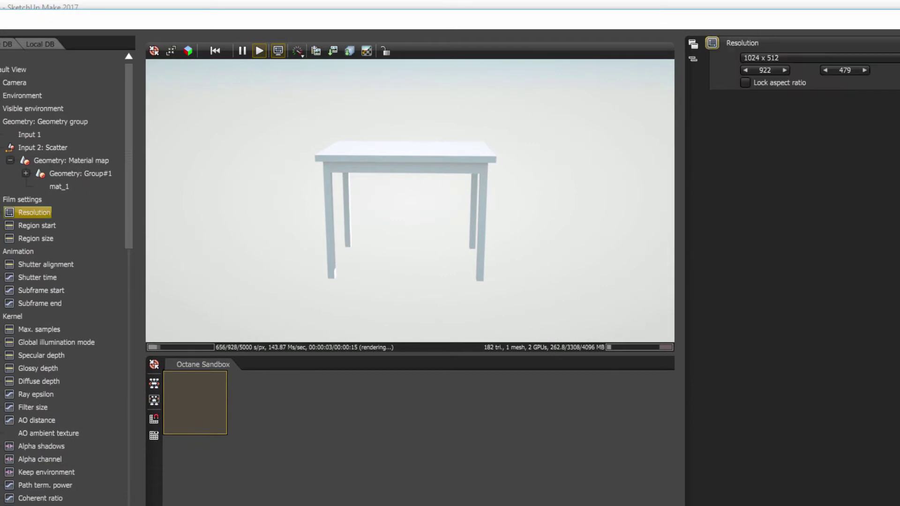
click(36, 226)
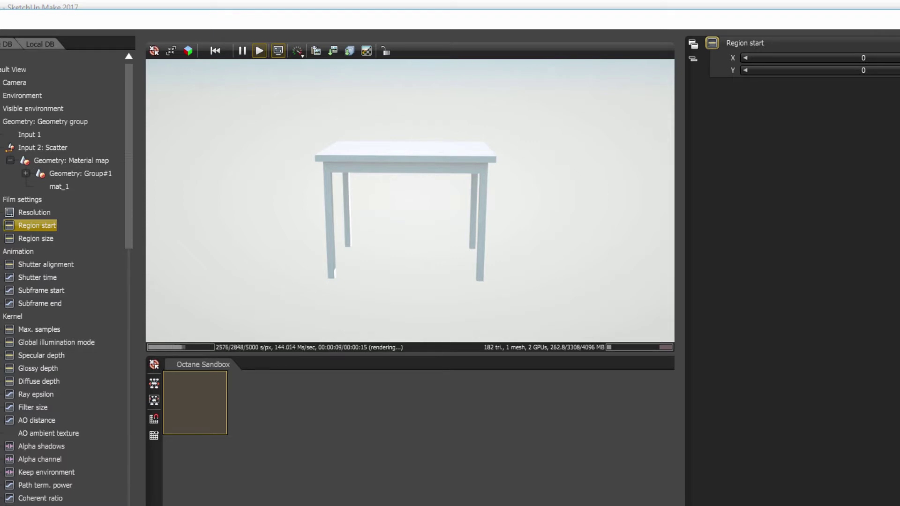
drag(850, 58, 816, 71)
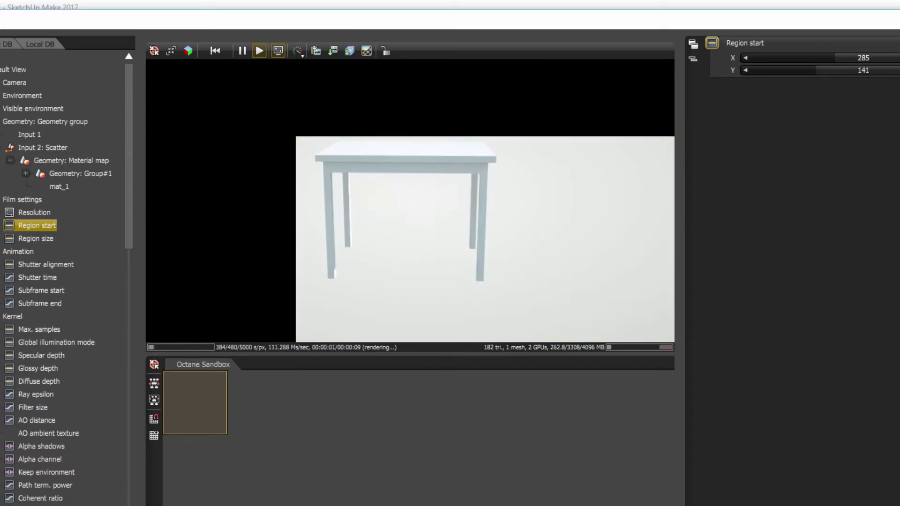
click(36, 239)
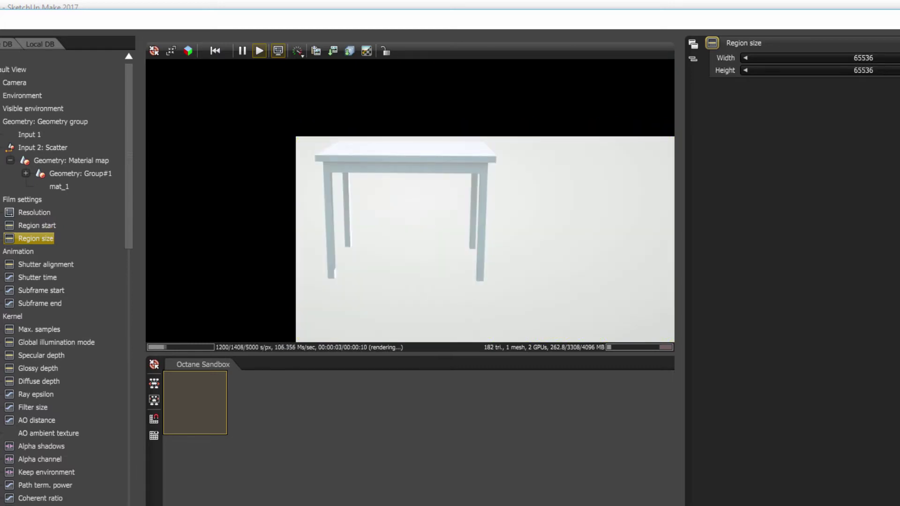
drag(852, 58, 830, 70)
- Open the film resolution settings and toggle the aspect ratio lock on and off again
click(50, 198)
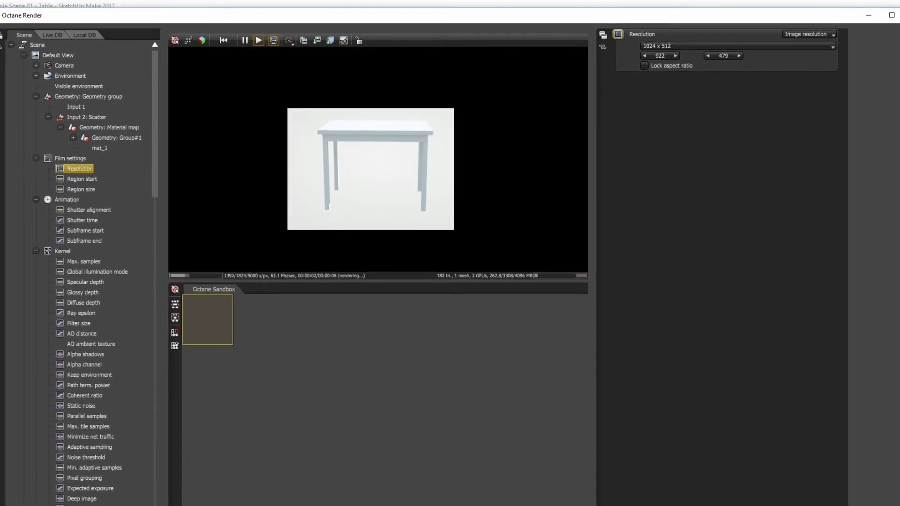
click(644, 66)
click(611, 60)
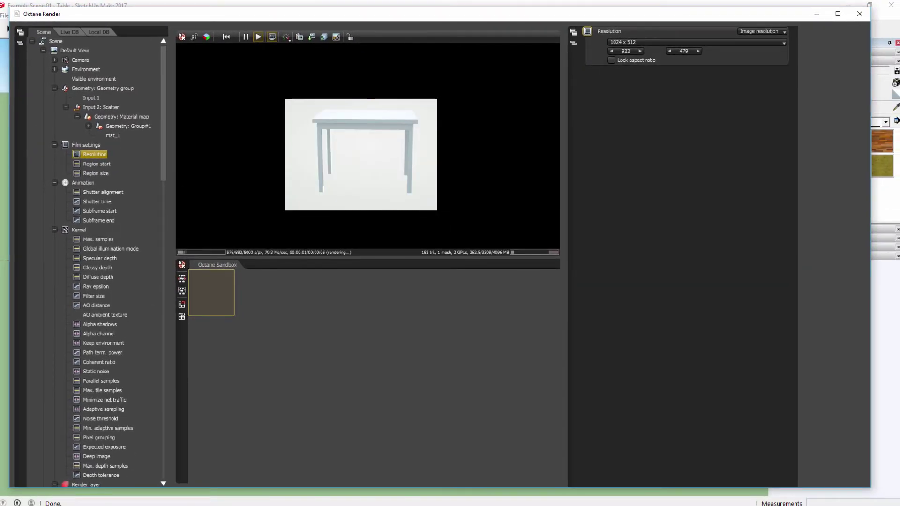
- Collapse the Default View branches from Film settings through Post processing in the scene outliner
click(55, 145)
click(54, 154)
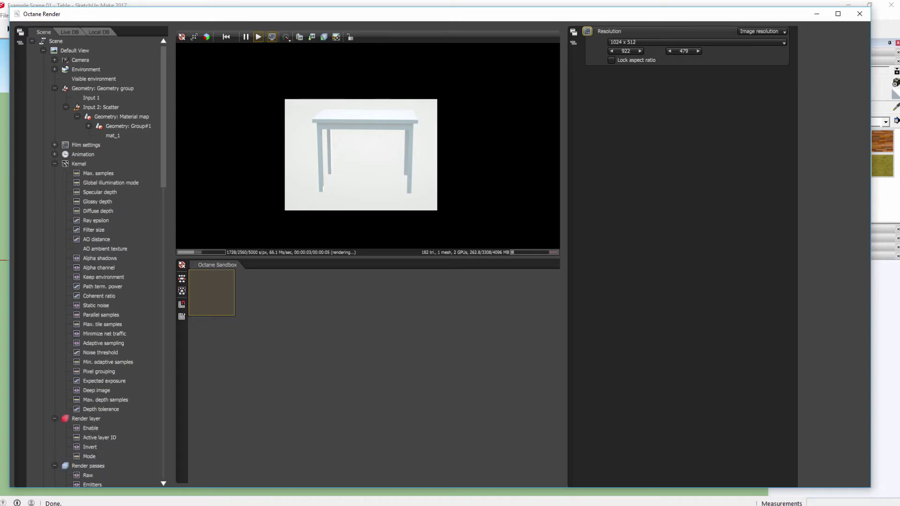
click(54, 164)
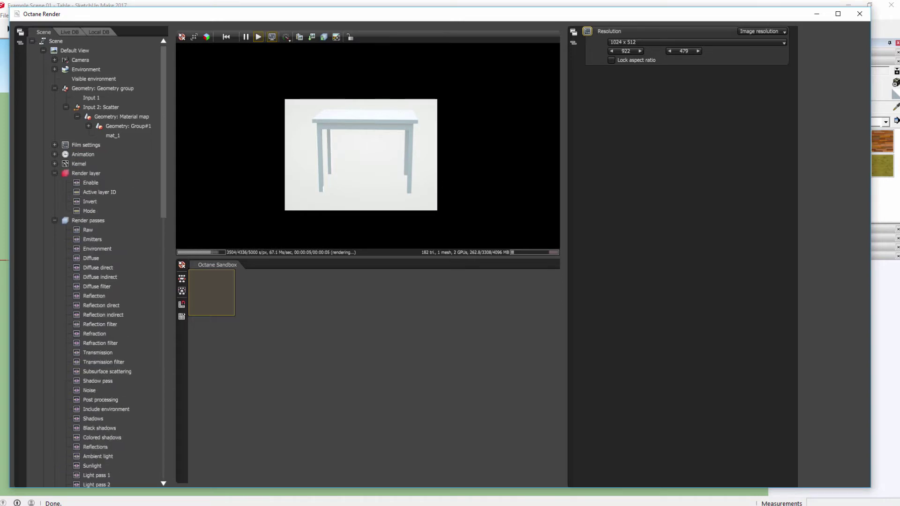
click(54, 173)
click(55, 183)
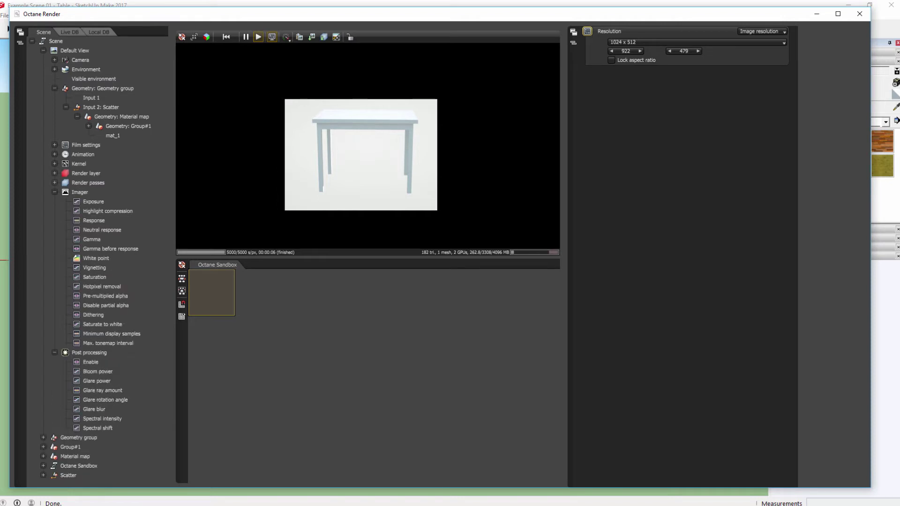
click(54, 192)
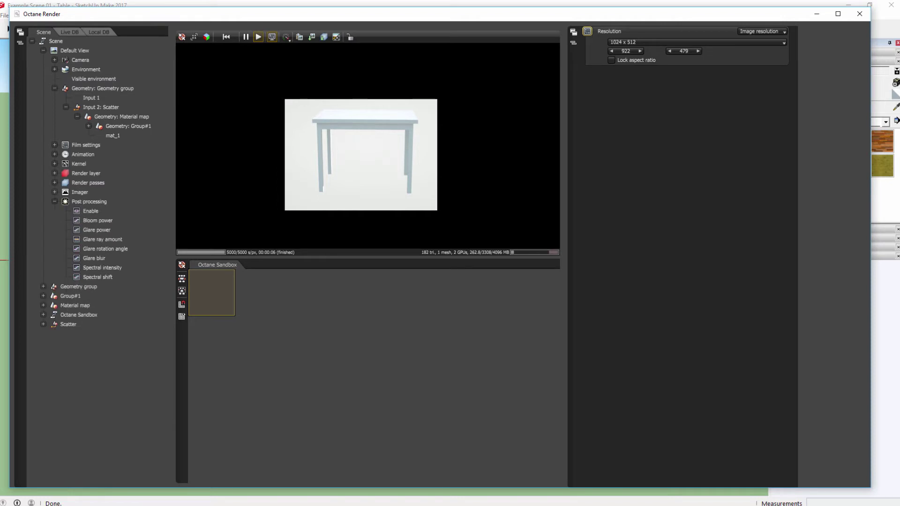
click(54, 201)
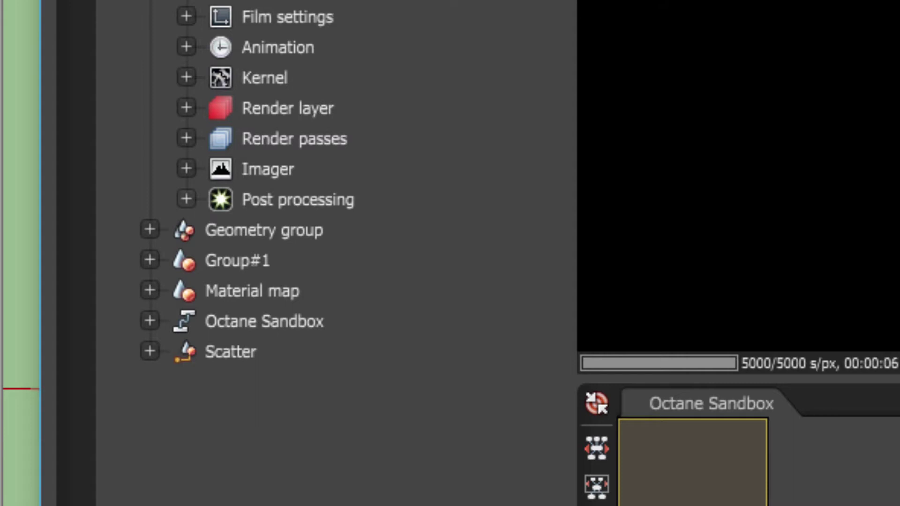
- Examine how the Geometry group, Group#1, Material map and Scatter nodes correspond to the Default View hierarchy
click(264, 230)
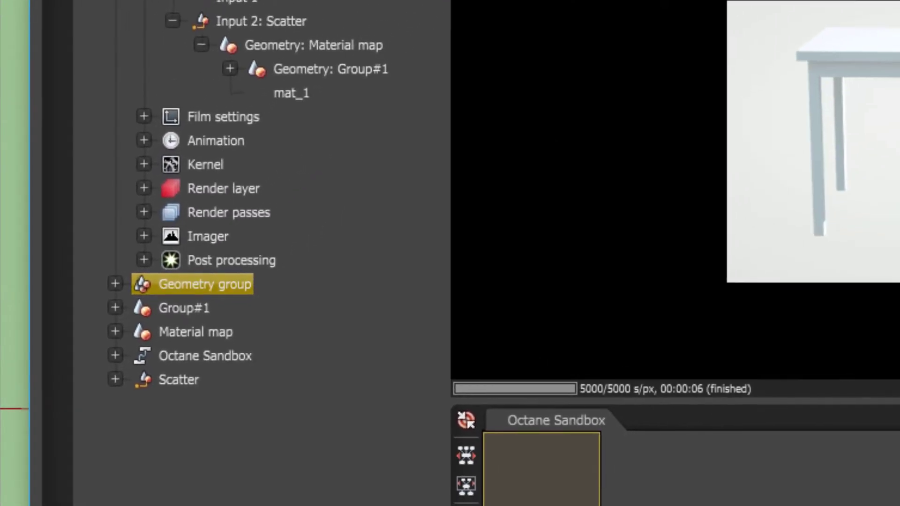
click(184, 307)
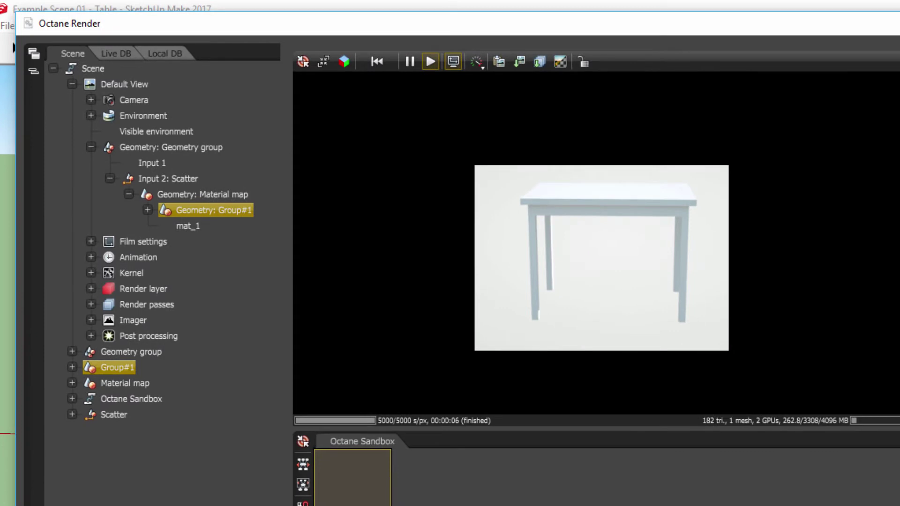
click(125, 383)
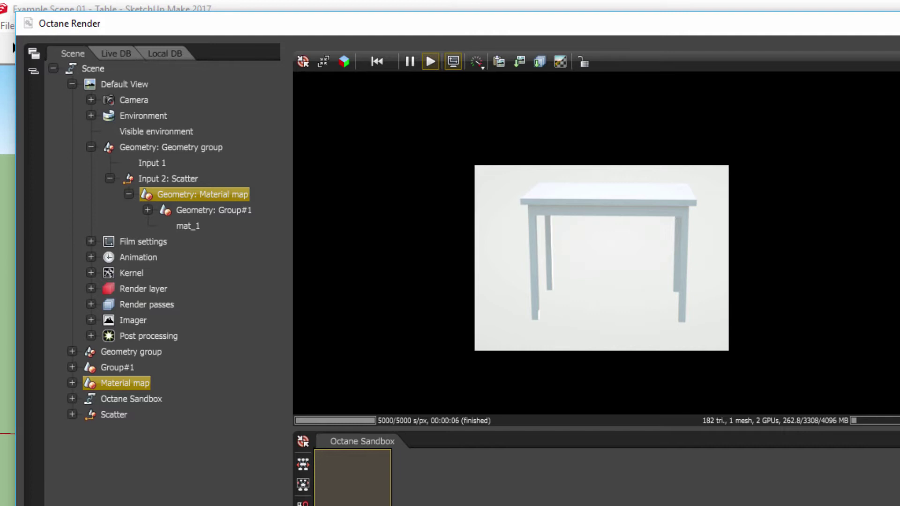
click(167, 179)
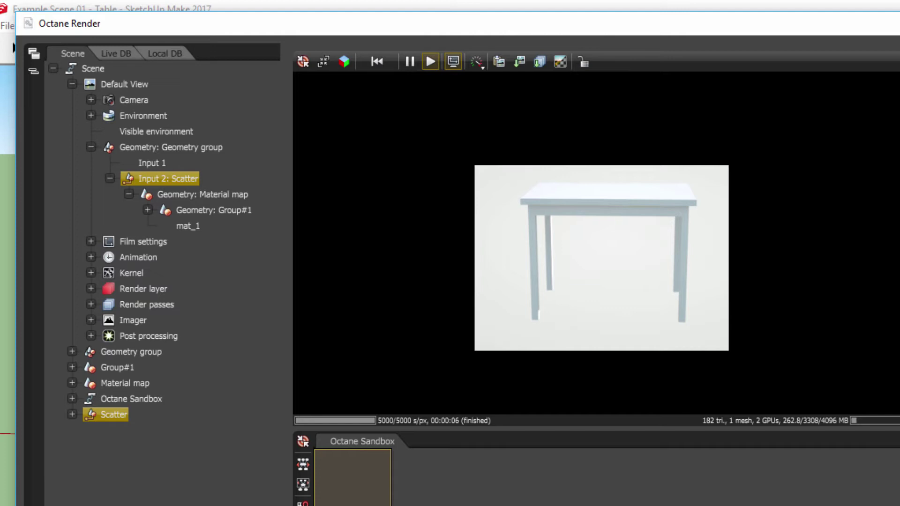
- Collapse the Scatter and Geometry group branches under Default View, and expand the Octane Sandbox node
click(110, 179)
click(91, 147)
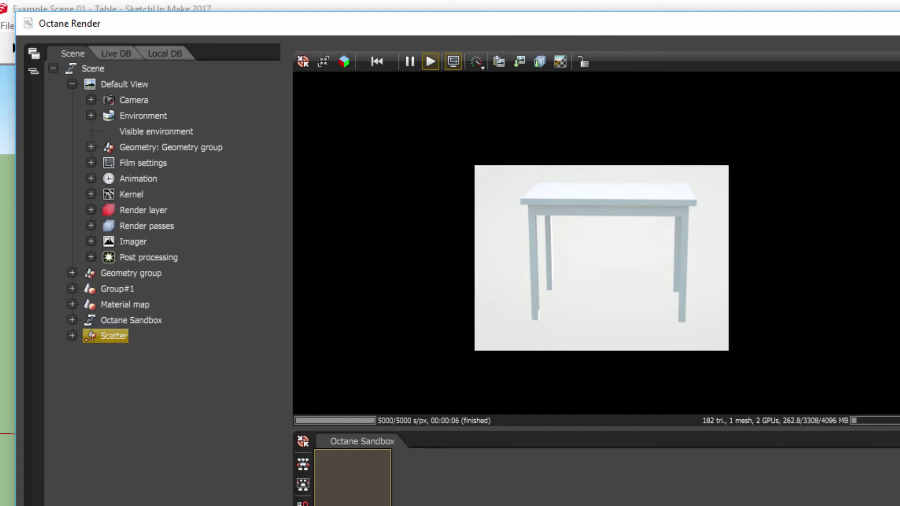
key(Up)
key(Right)
key(Right)
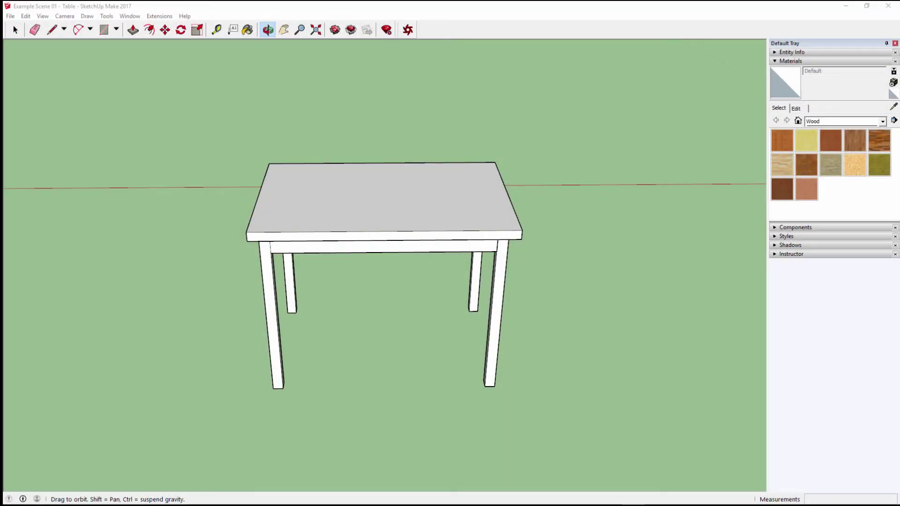
- Switch to the SketchUp model and paint the whole table group with Wood Veneer 01
drag(394, 281, 293, 263)
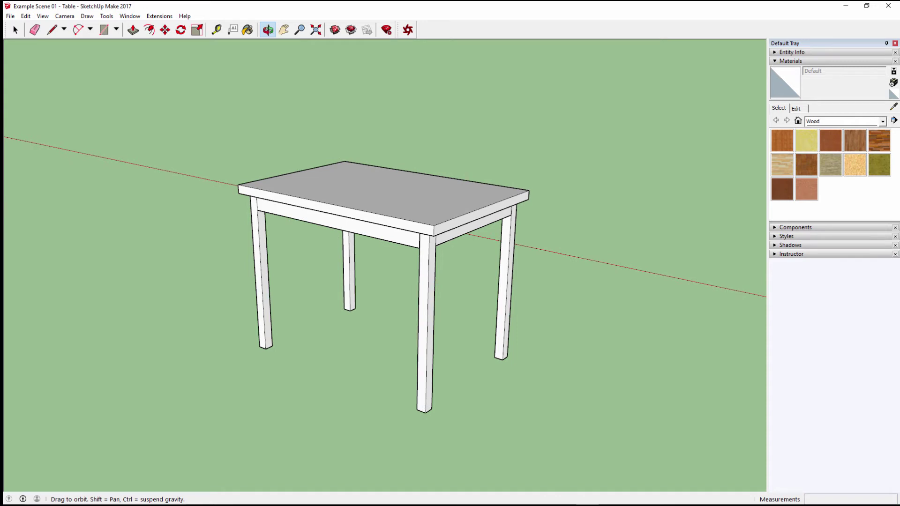
drag(384, 268, 386, 263)
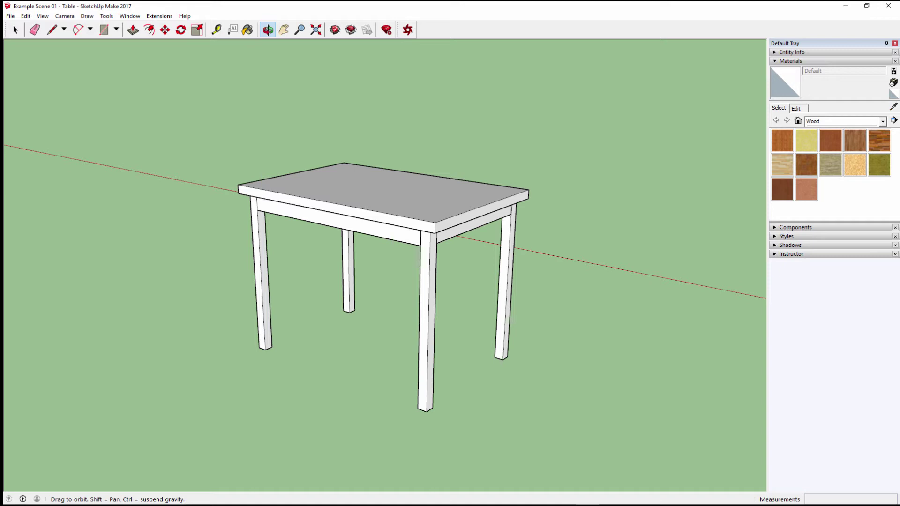
click(781, 189)
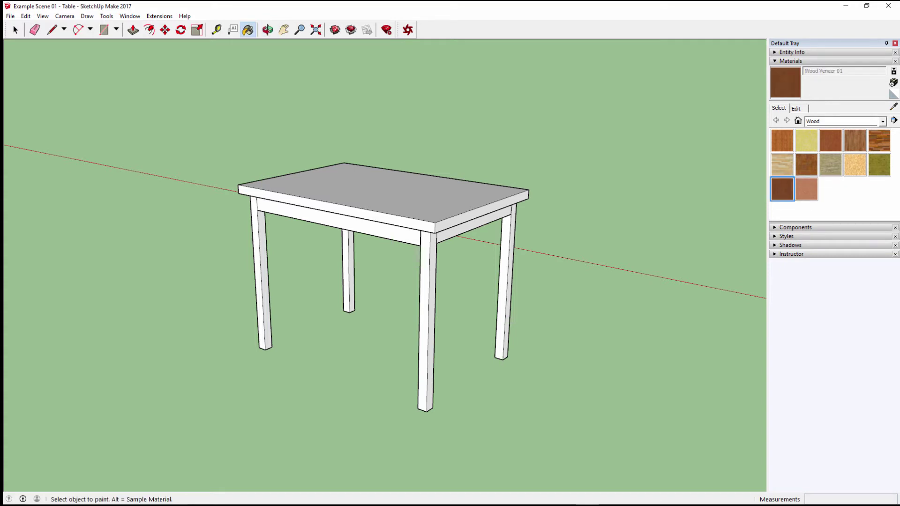
click(384, 195)
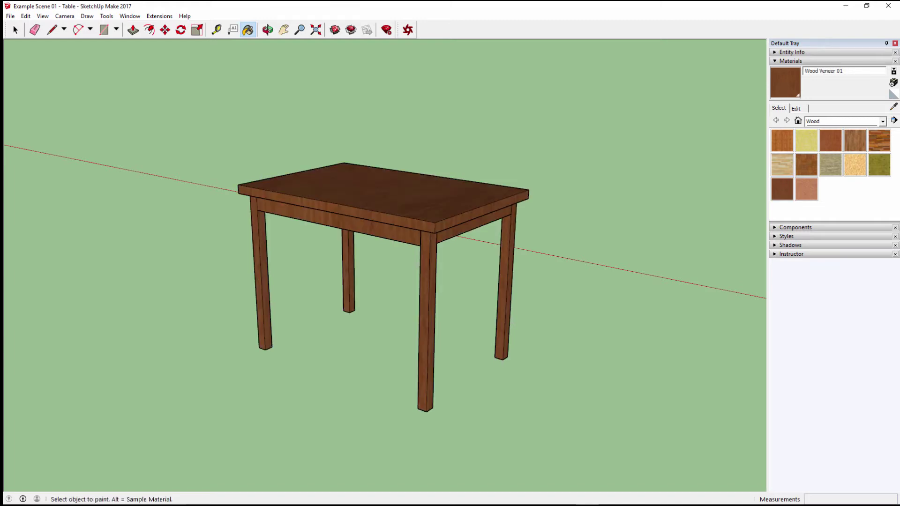
- Explode the painted table group in the SketchUp model
key(space)
right_click(368, 191)
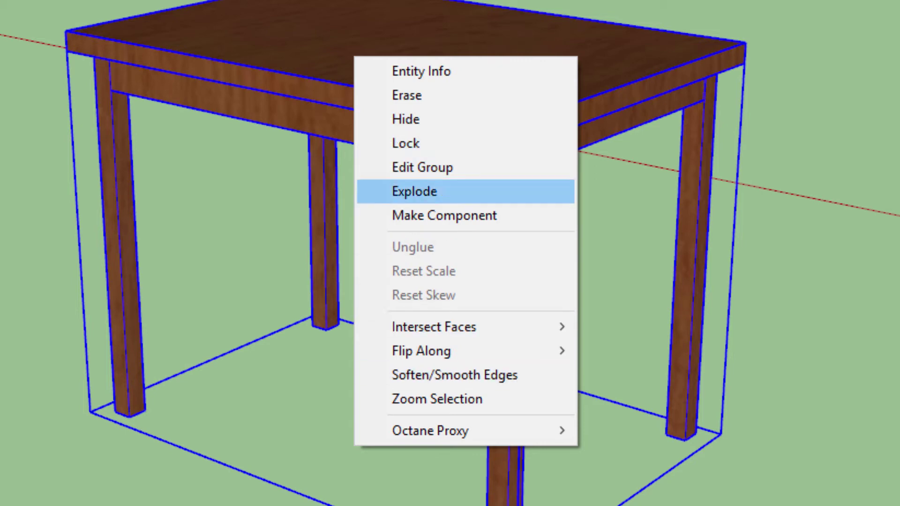
click(414, 191)
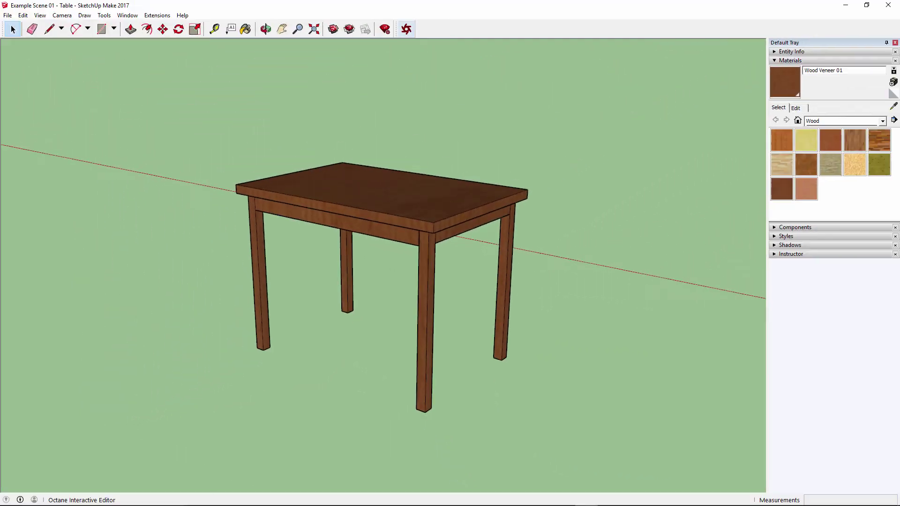
- Switch to the Octane Render window and examine the Wood Veneer 01 material node's settings in the Octane Sandbox
click(408, 17)
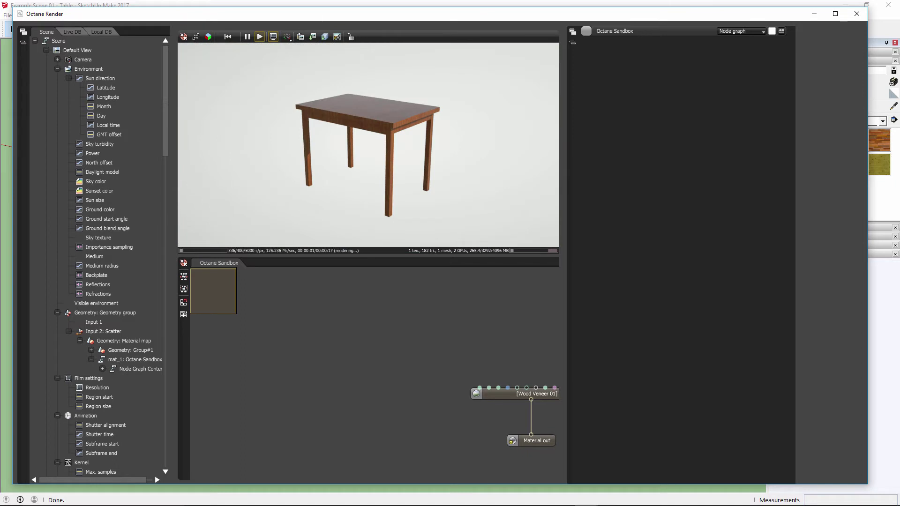
click(515, 394)
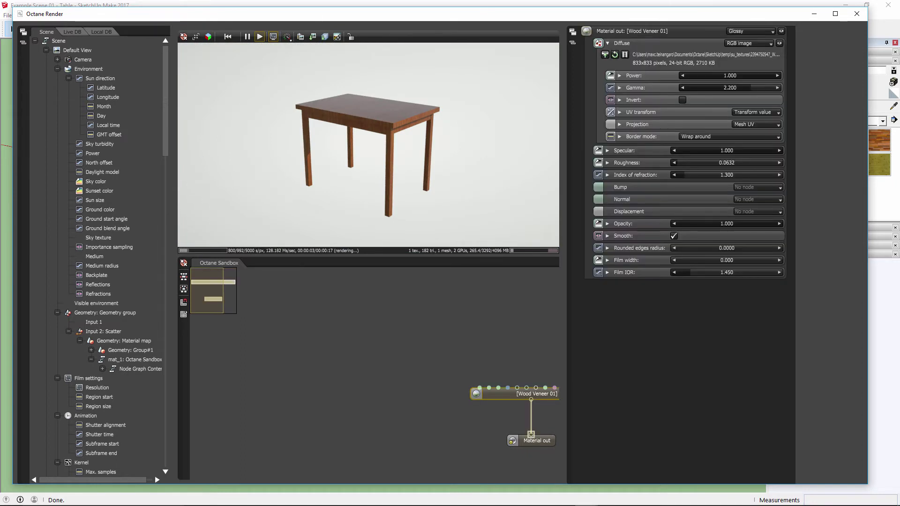
drag(492, 422, 350, 381)
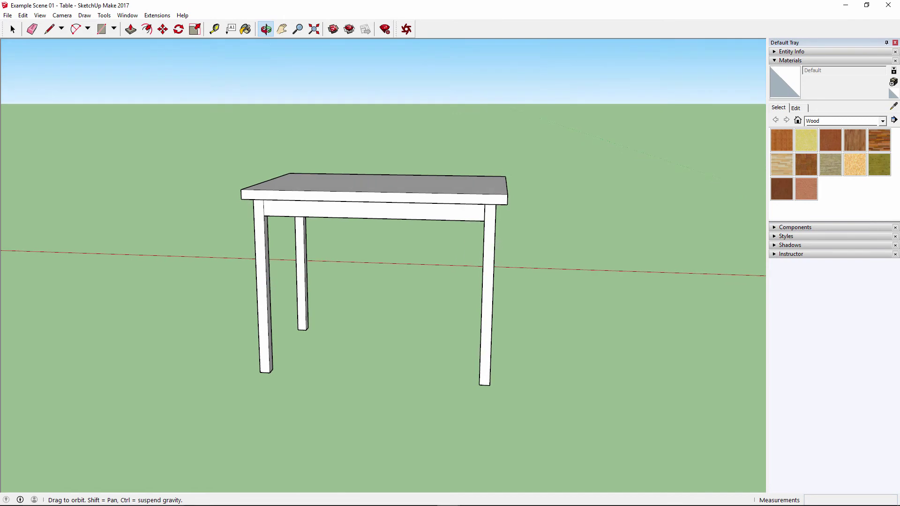
- Orbit the SketchUp view to look down on the unpainted table, and open the Octane Render window
middle_drag(422, 253, 233, 283)
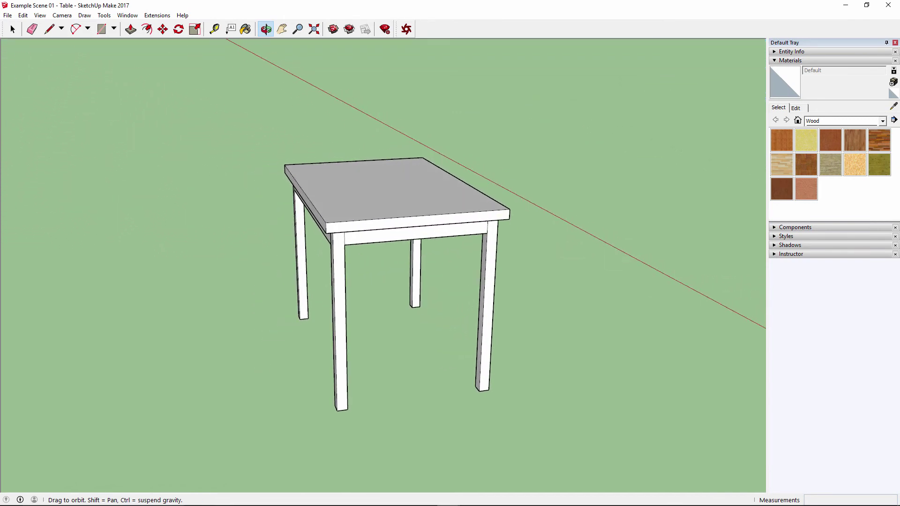
click(406, 30)
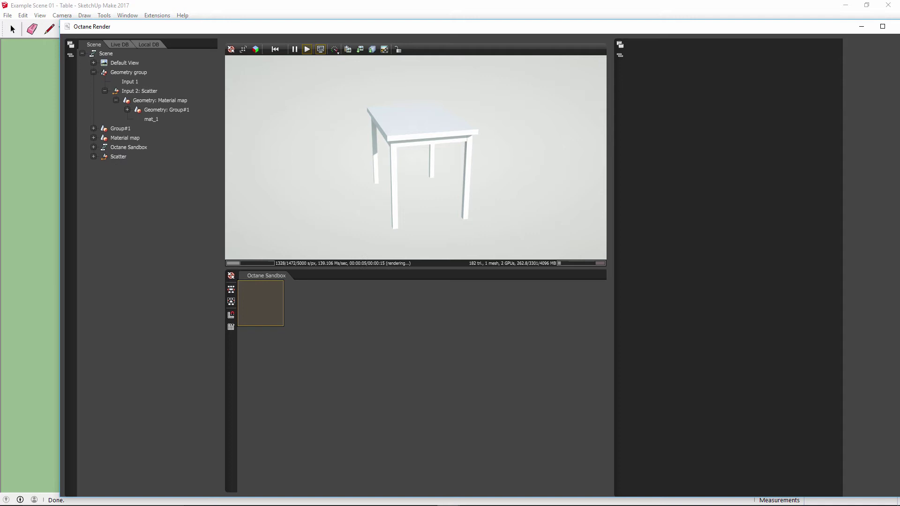
- Examine the Geometry group node, its counterpart under Default View, and the Group#1 geometry in the scene outliner
click(129, 72)
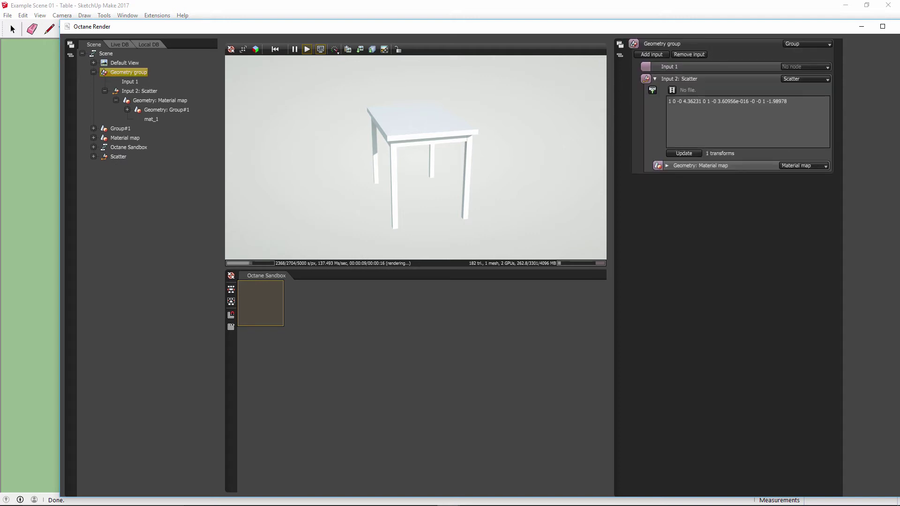
click(94, 63)
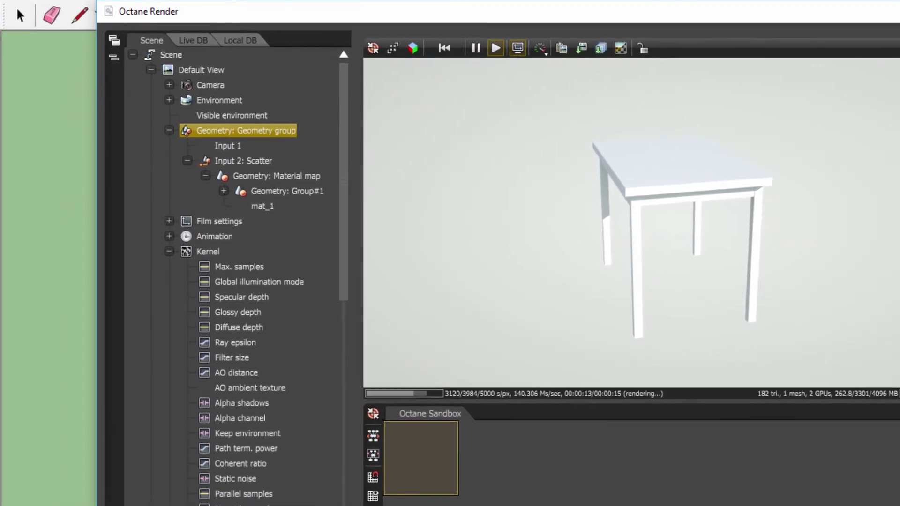
click(168, 130)
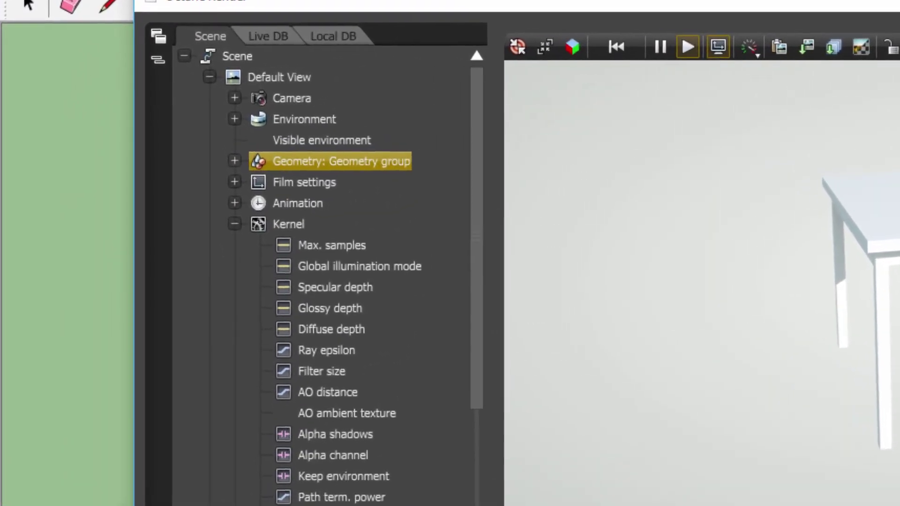
click(208, 77)
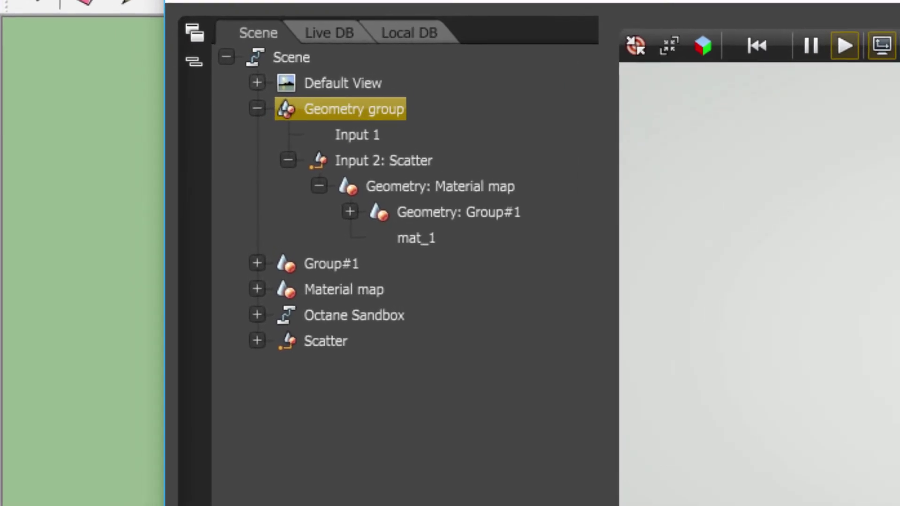
click(459, 212)
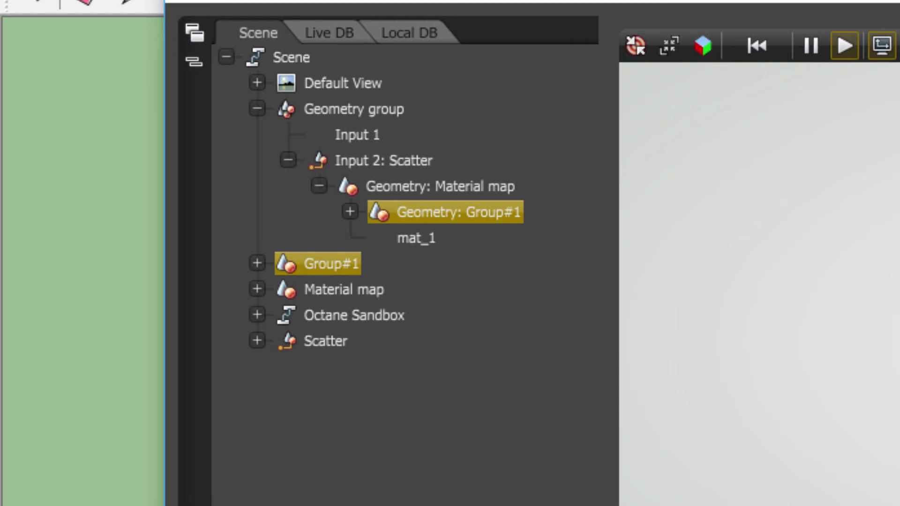
- Copy Bamboo wood 1 - PolygonPusher from the Live DB and paste it into the table's mat_1 material pin
click(416, 238)
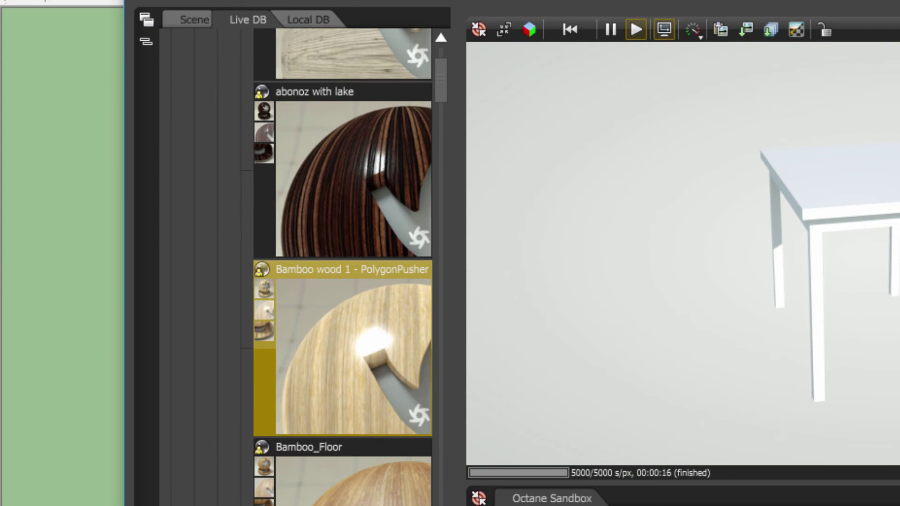
right_click(315, 345)
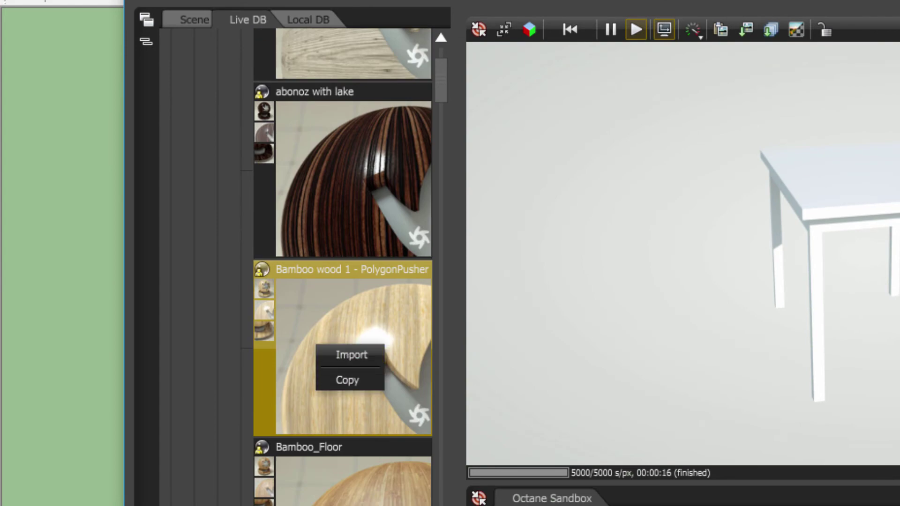
click(347, 380)
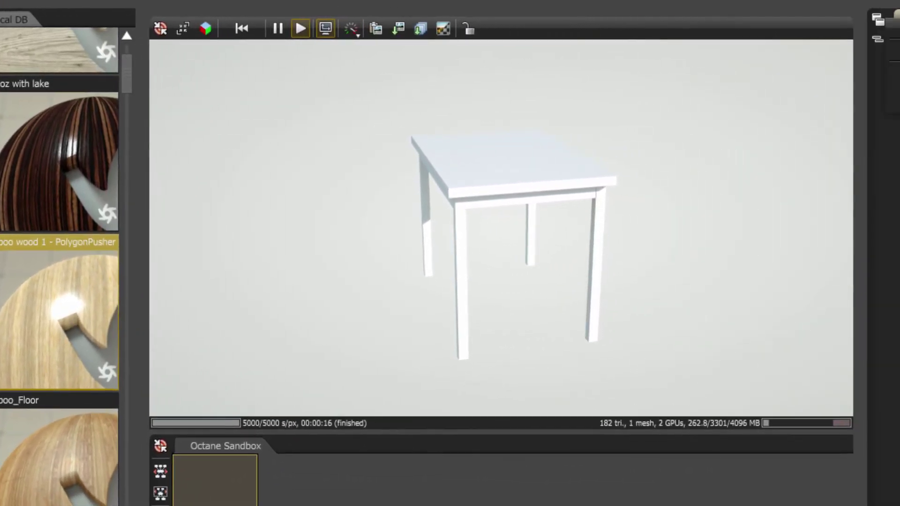
right_click(760, 19)
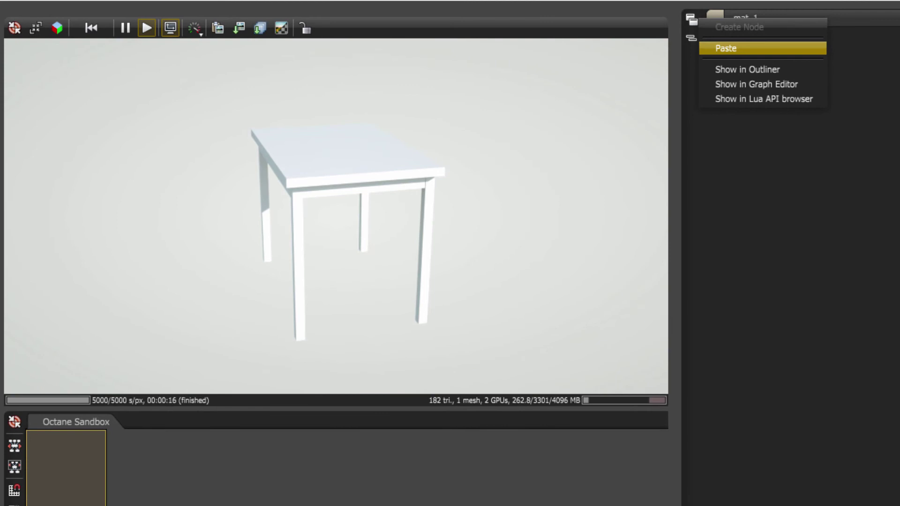
click(731, 48)
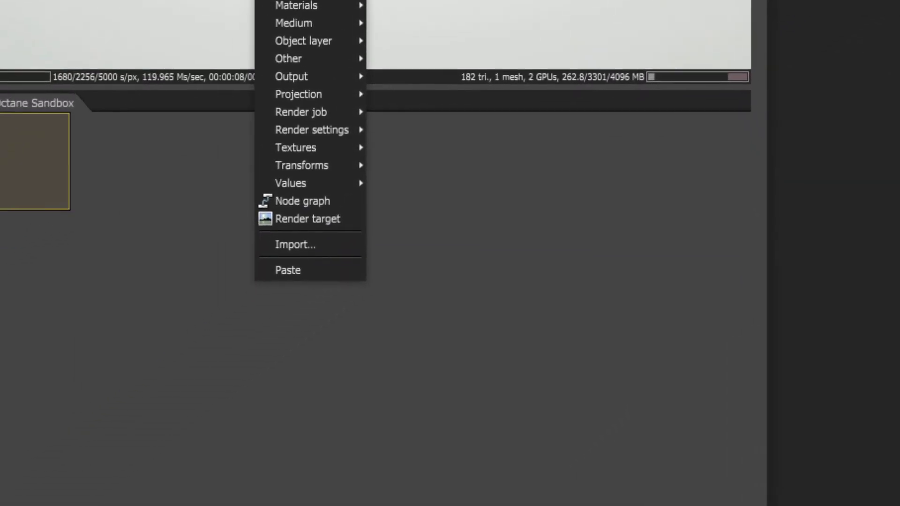
- Paste Bamboo wood 1 - PolygonPusher into the Octane Sandbox graph and inspect the Glossy Material and Mix Texture nodes inside it
click(350, 221)
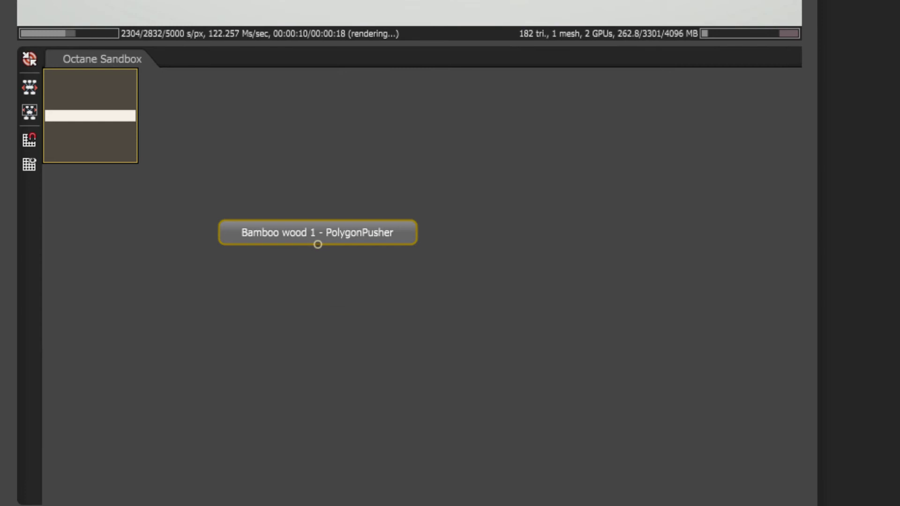
double_click(318, 233)
scroll(427, 291, down, 1)
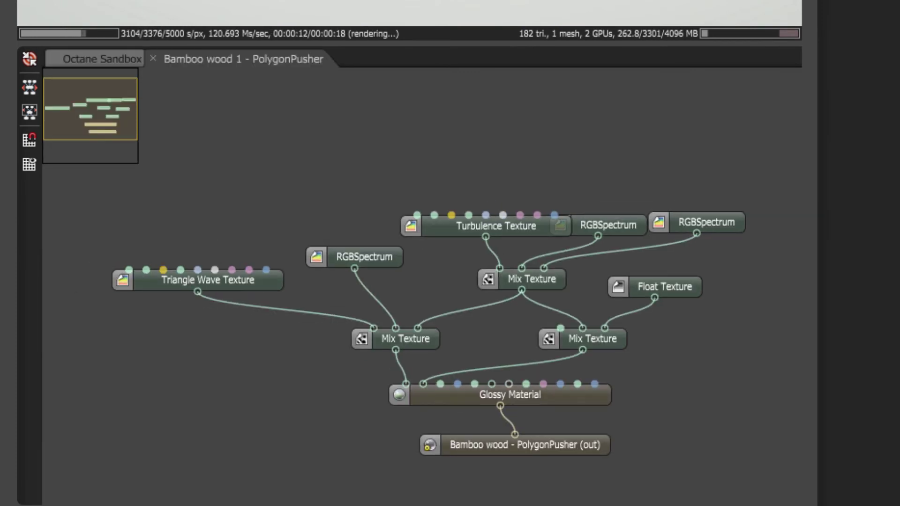
click(499, 395)
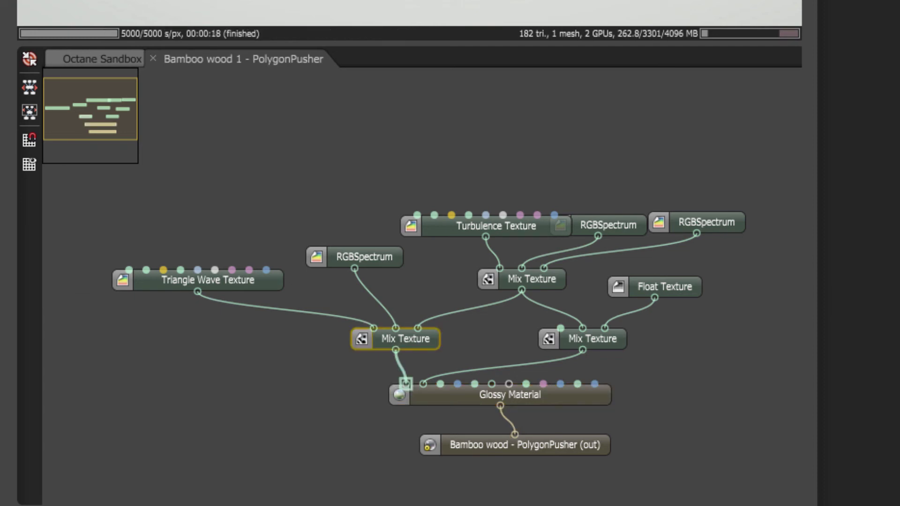
click(153, 59)
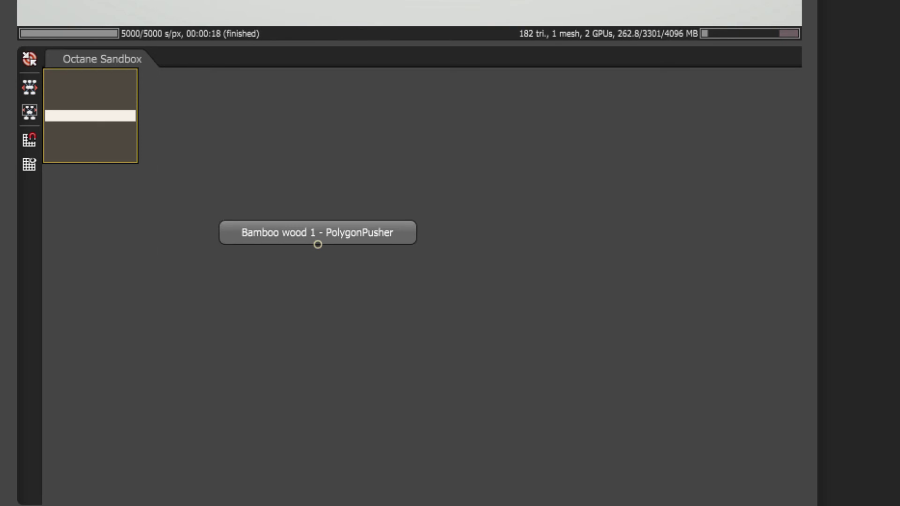
- Save the bamboo node graph to the Local DB as Bamboo wood and create its thumbnail
right_click(276, 232)
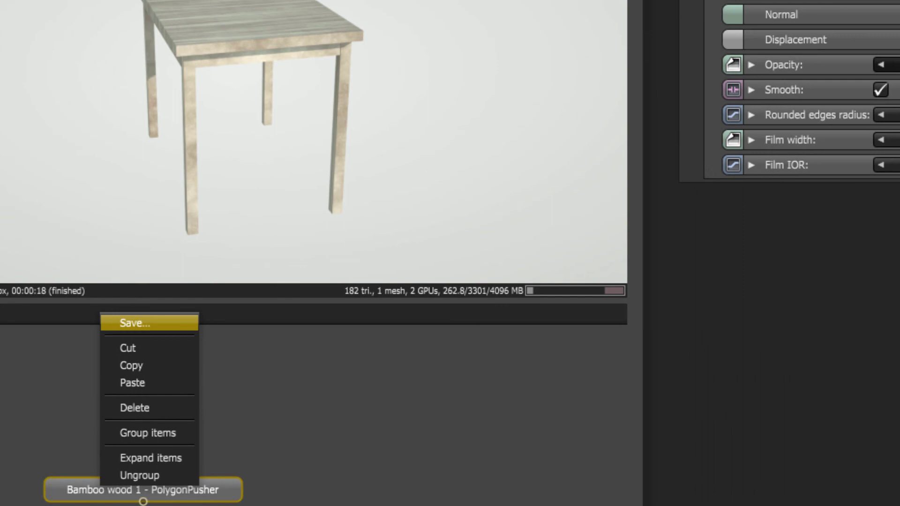
click(143, 323)
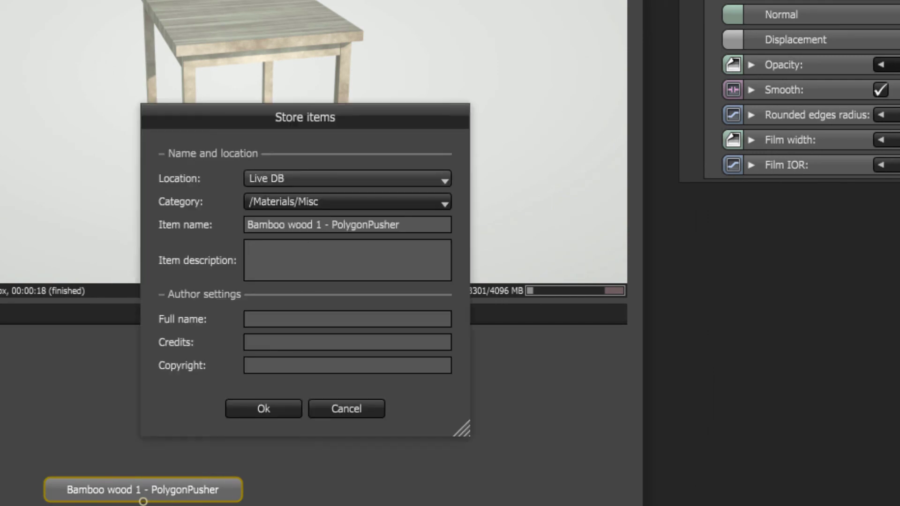
click(347, 179)
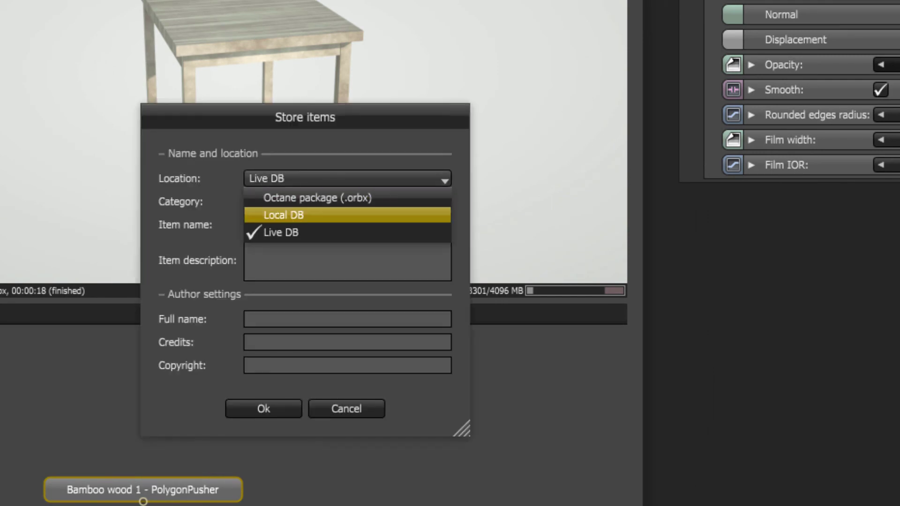
click(283, 215)
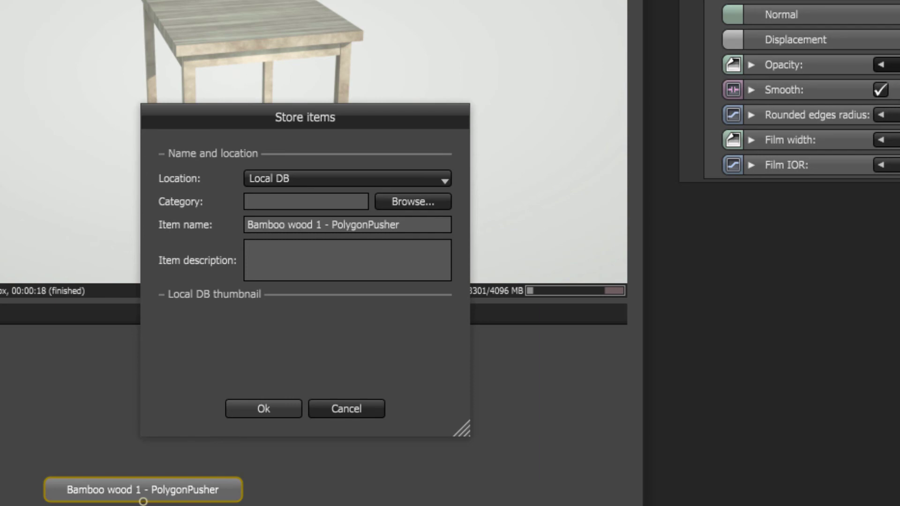
drag(316, 225, 401, 224)
key(BackSpace)
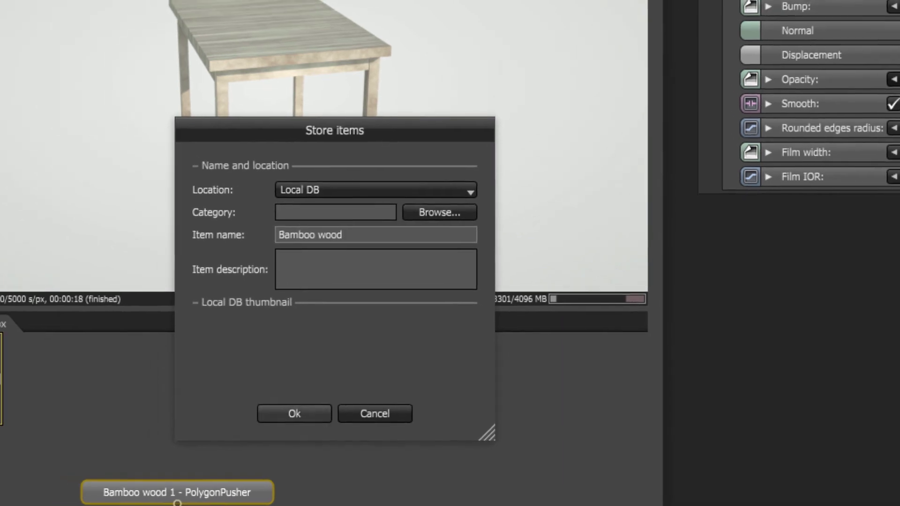
key(Return)
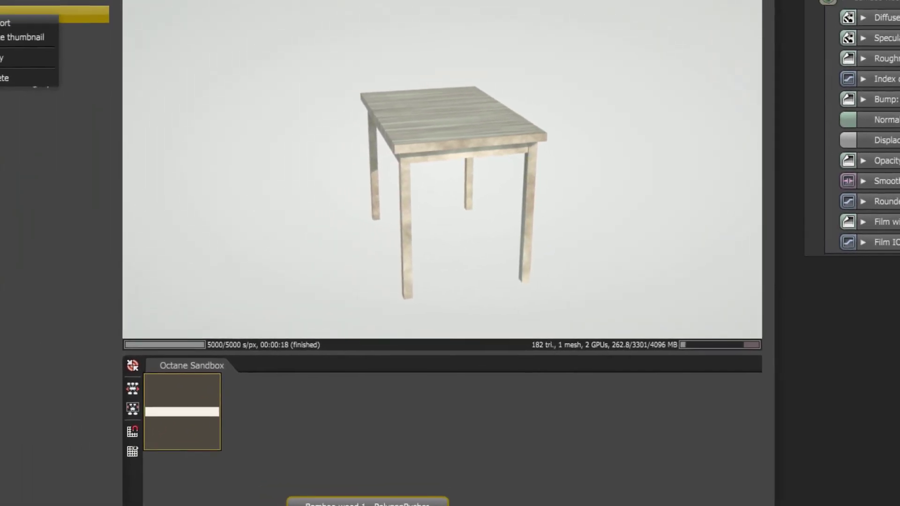
click(23, 37)
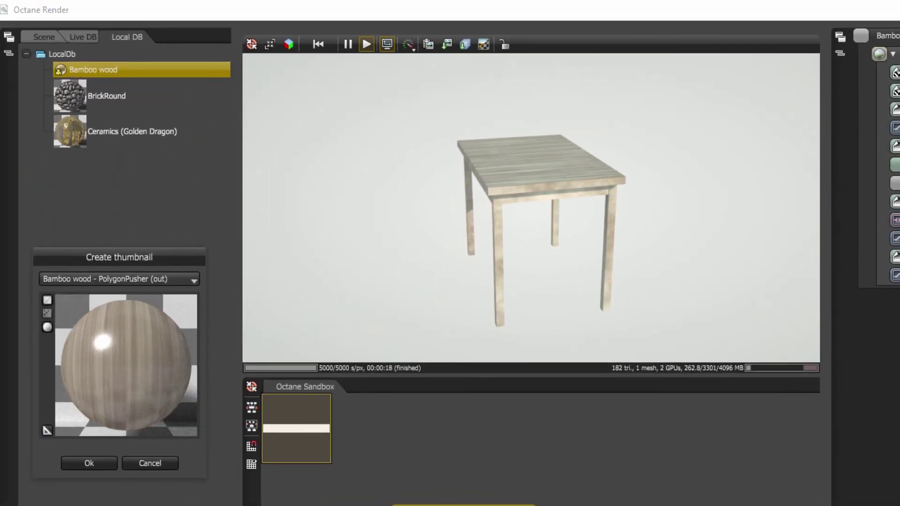
click(89, 462)
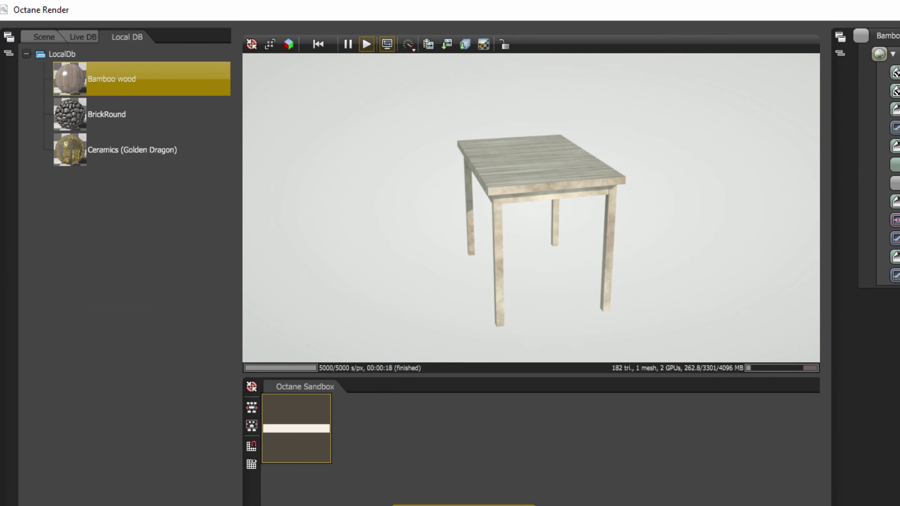
- Replace the bamboo node graph in the Octane Sandbox with a new Diffuse material node
right_click(411, 390)
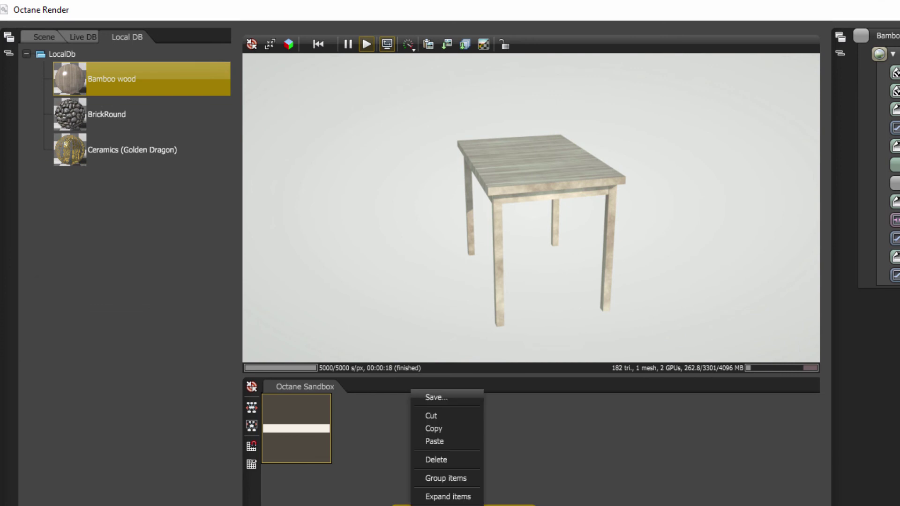
click(436, 459)
right_click(418, 503)
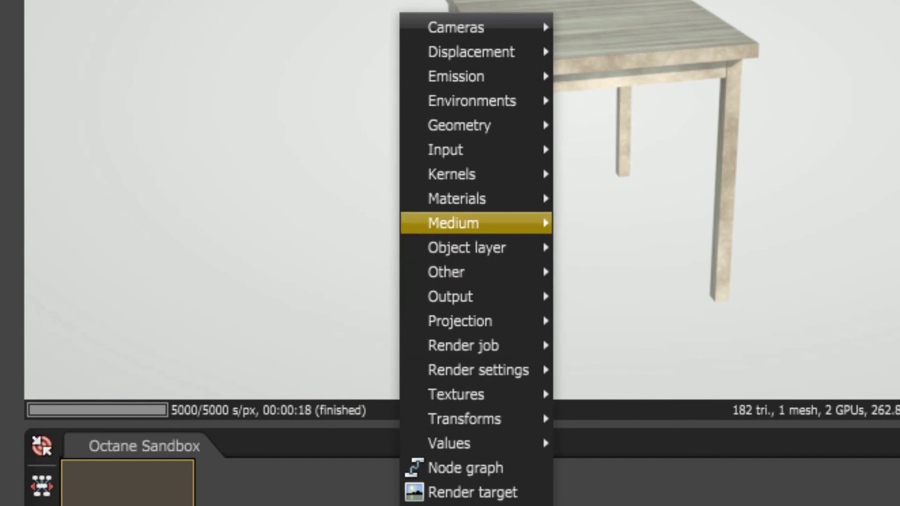
mouse_move(492, 199)
click(605, 202)
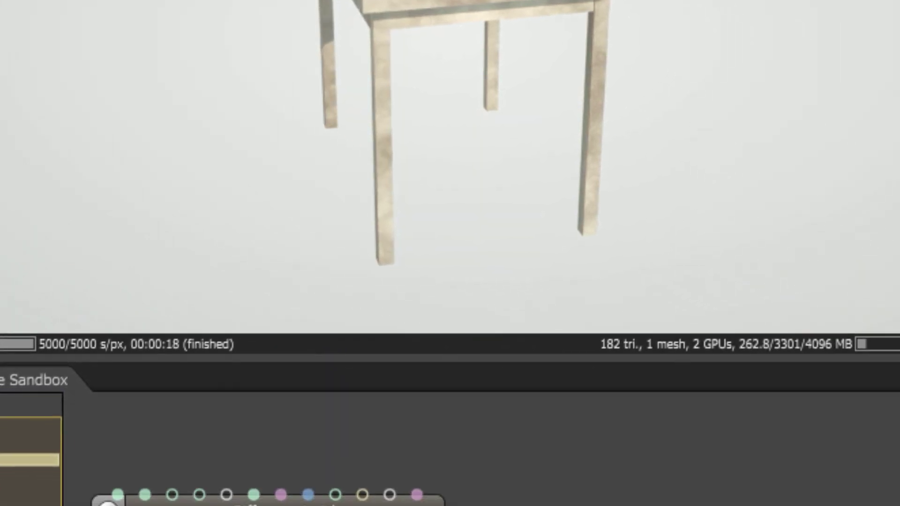
- Save the Diffuse material node to the Local DB with the item name My First Material
right_click(249, 472)
click(298, 243)
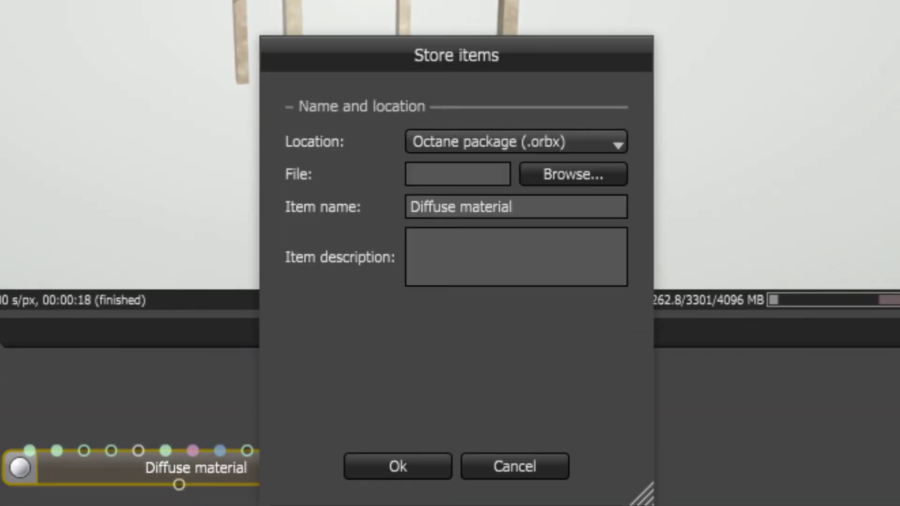
click(516, 142)
click(511, 194)
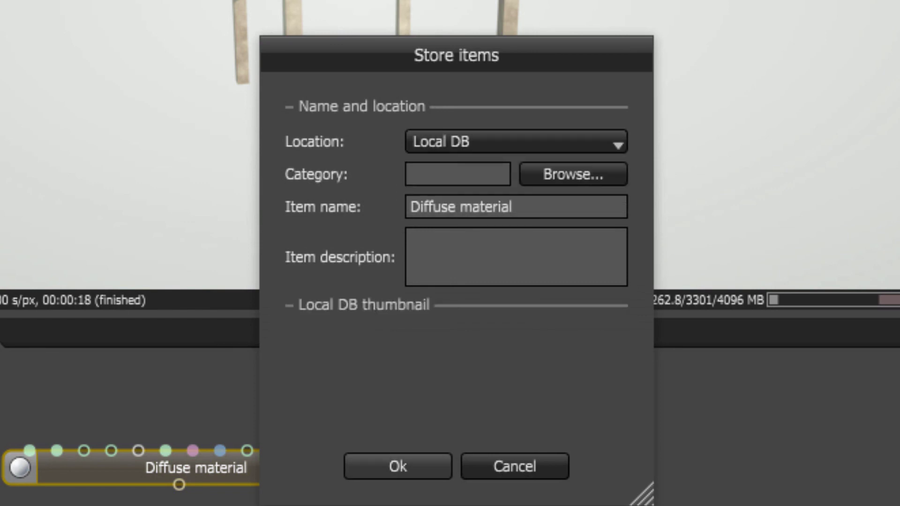
click(514, 206)
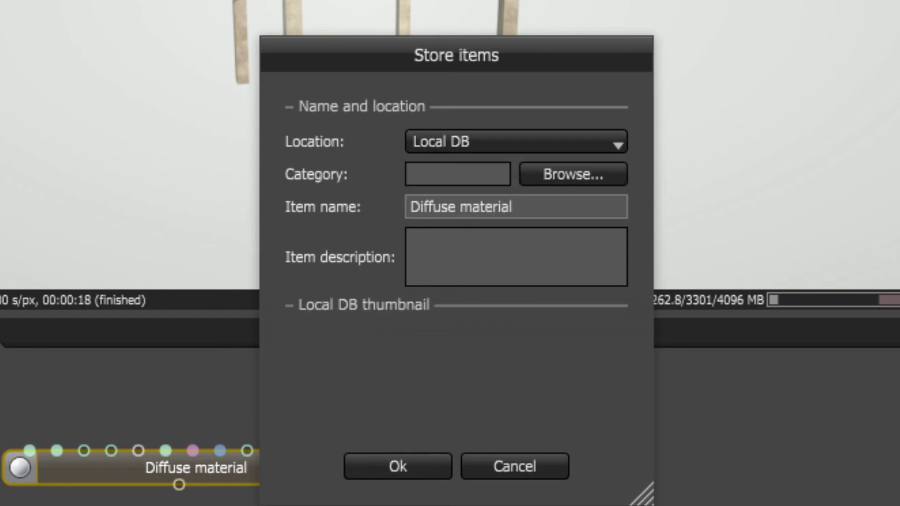
key(ctrl+shift+Left)
key(ctrl+shift+Left)
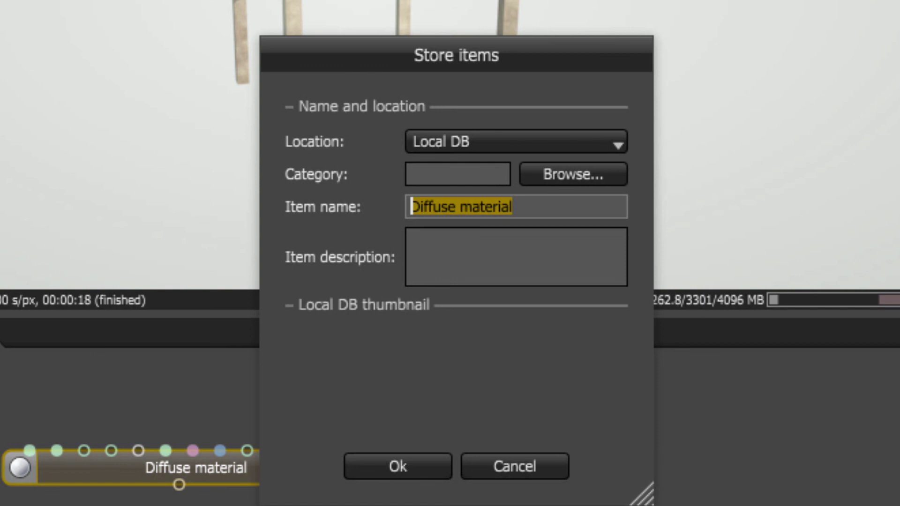
text(My Firsrt)
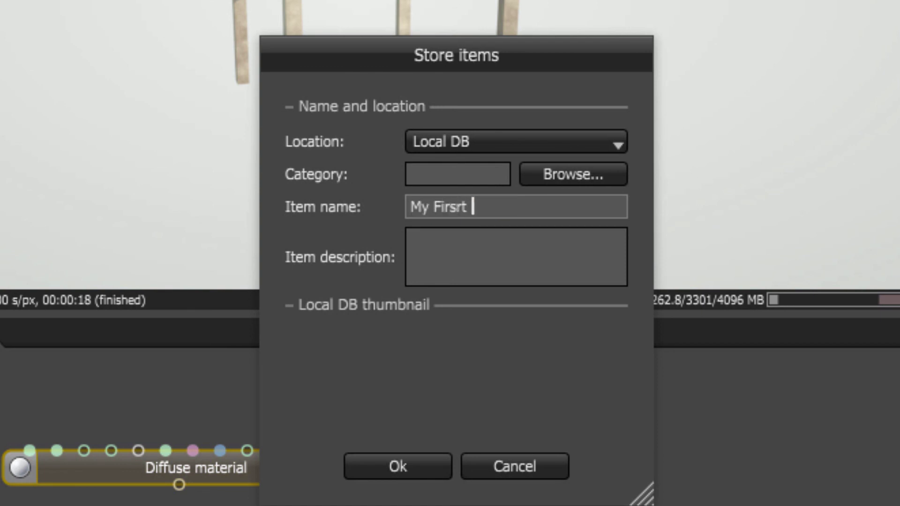
key(BackSpace)
key(BackSpace)
key(BackSpace)
text(t Material)
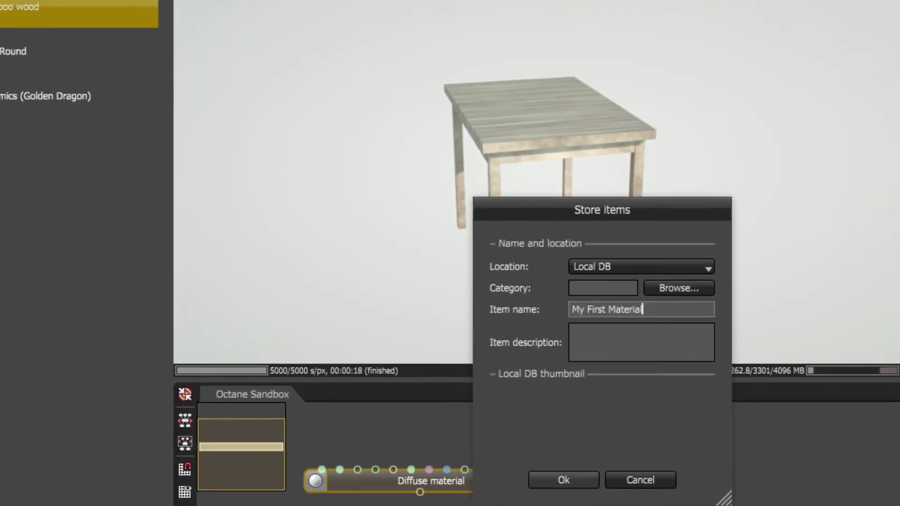
key(Return)
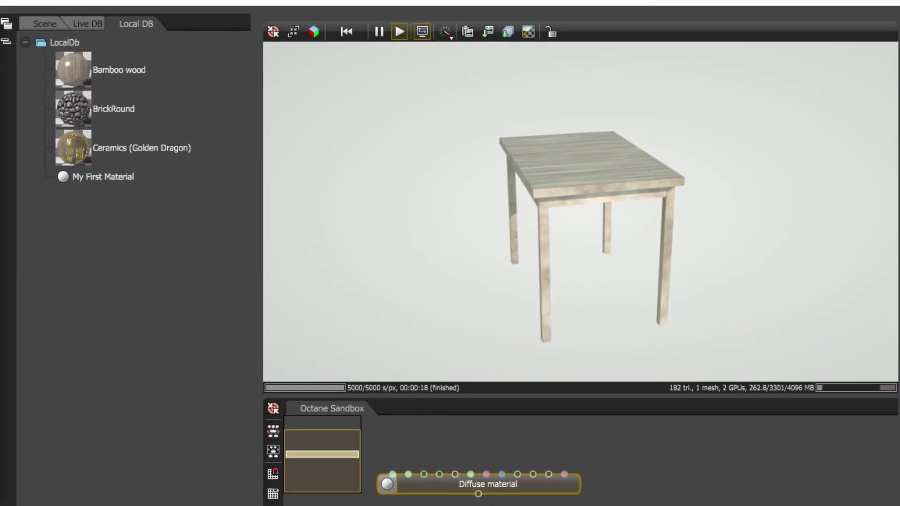
- Create a thumbnail for My First Material in the Local DB
right_click(103, 177)
click(136, 198)
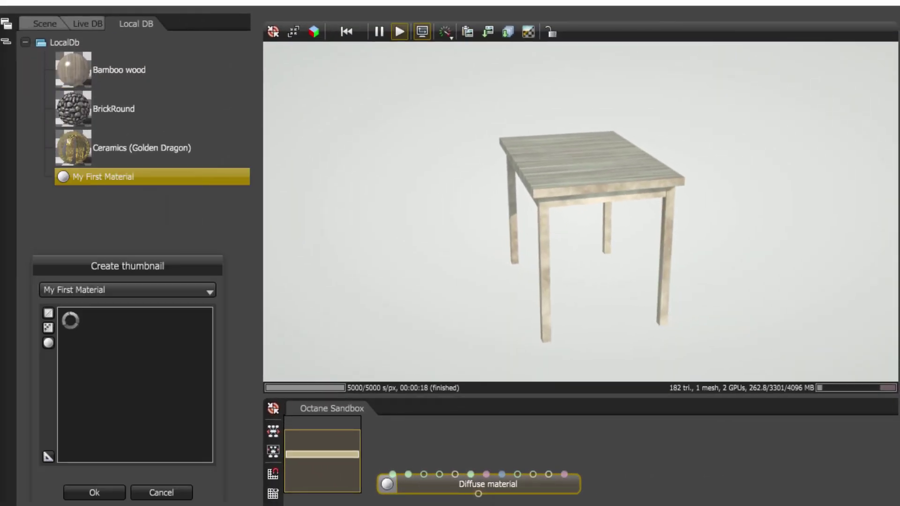